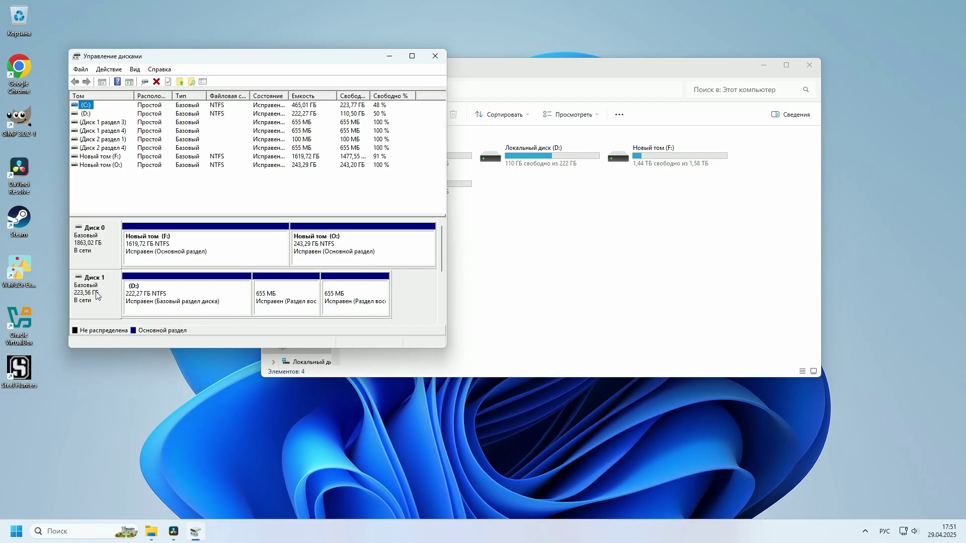
Step: Examine the partitions of Disks 0, 1 and 2, including the recovery and 100 MB partitions, and close Disk Management
scroll(442, 261, "down", 3)
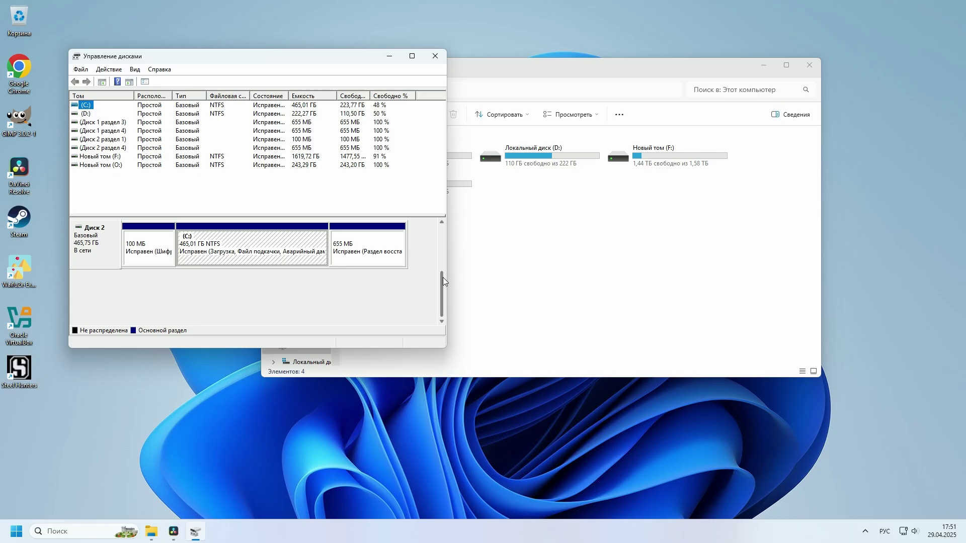
left_click(346, 254)
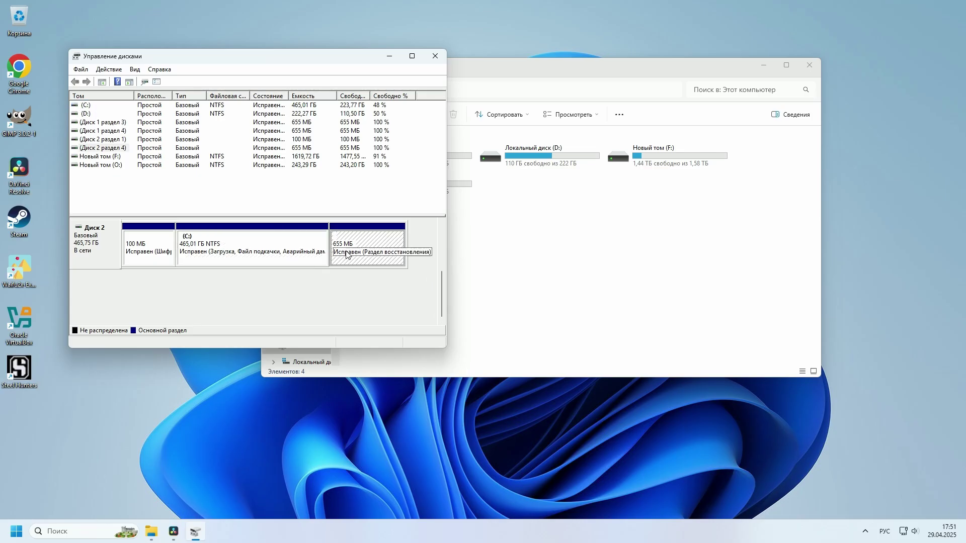
left_click(144, 257)
left_click_drag(442, 287, 441, 230)
left_click(343, 240)
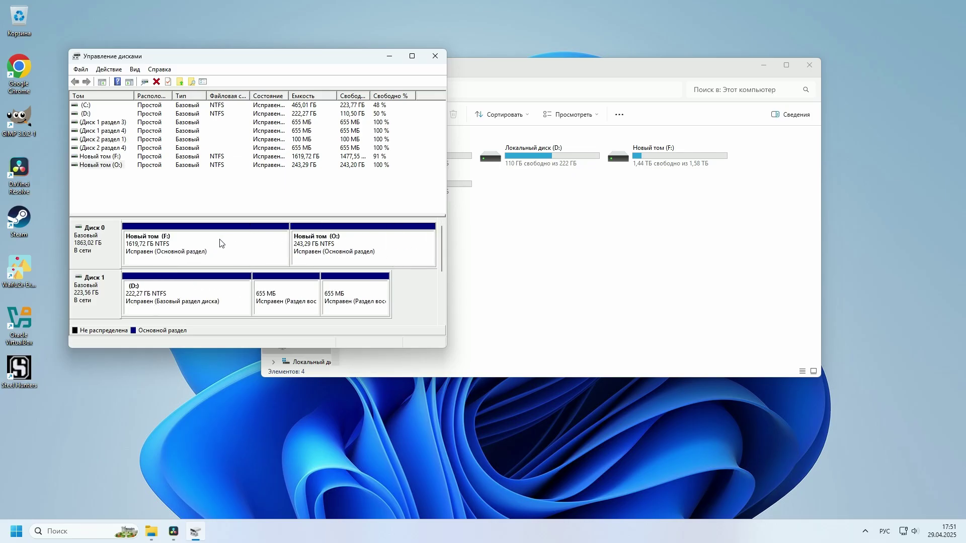
left_click(435, 57)
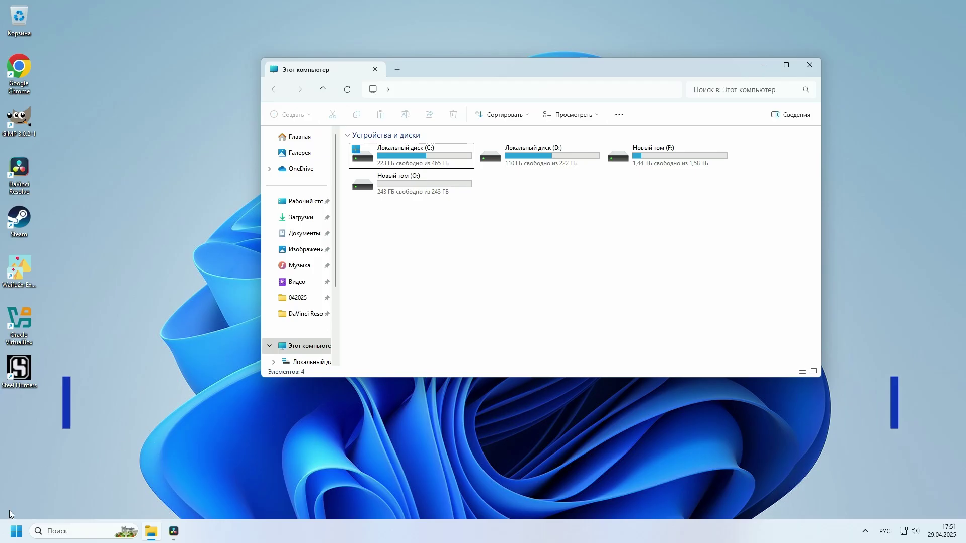
Step: Open Disk Management and enlarge its window so more of the disk layout fits
right_click(15, 537)
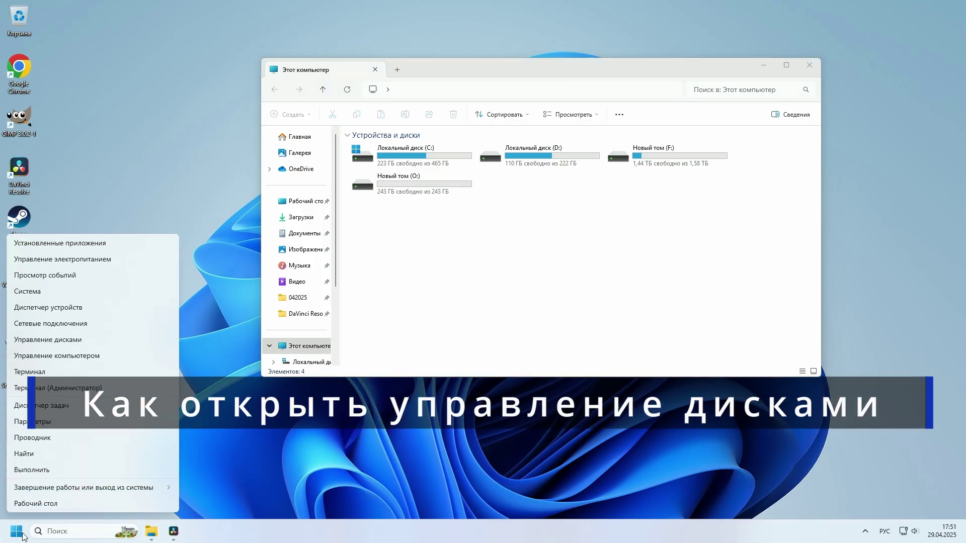
left_click(74, 340)
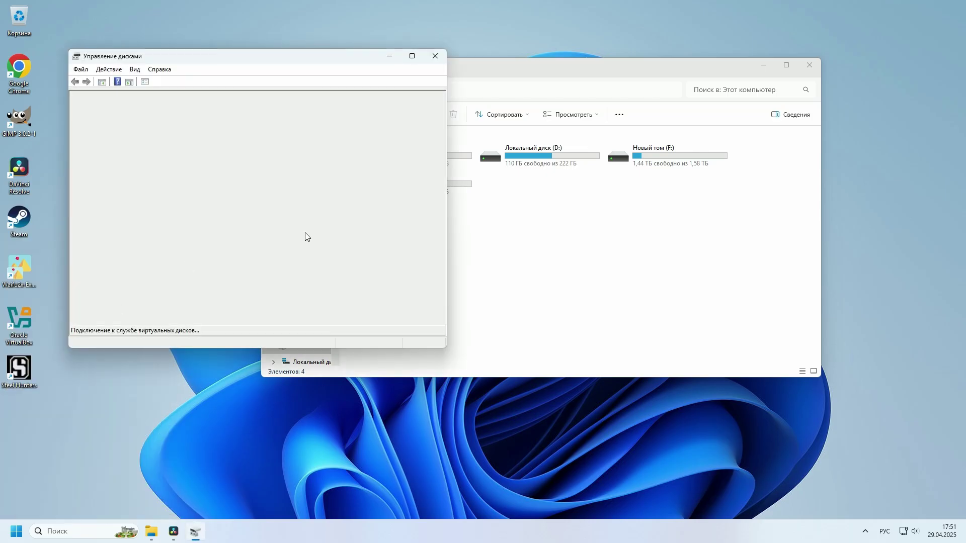
scroll(397, 280, "down", 2)
left_click_drag(446, 348, 560, 374)
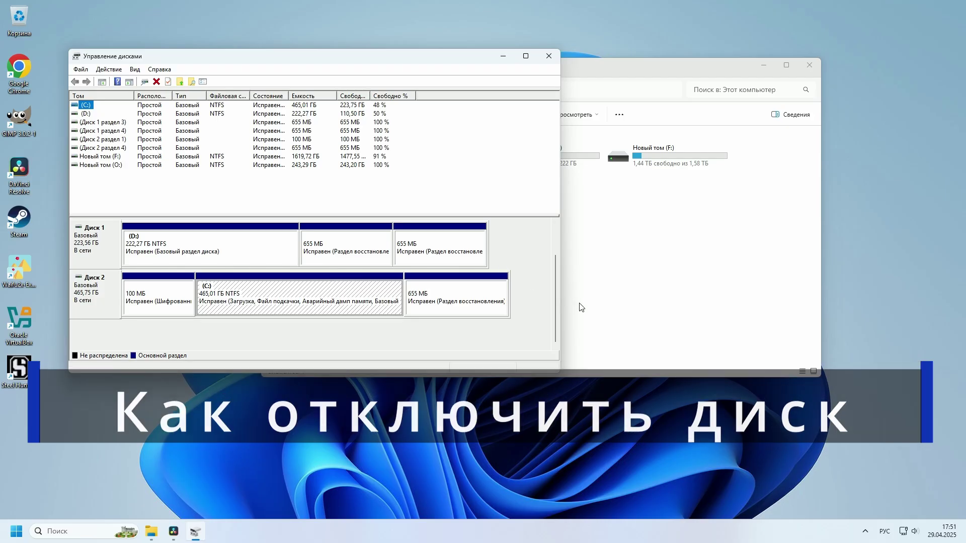
Step: Take the whole Disk 0 (1863,02 ГБ) offline
scroll(555, 304, "up", 2)
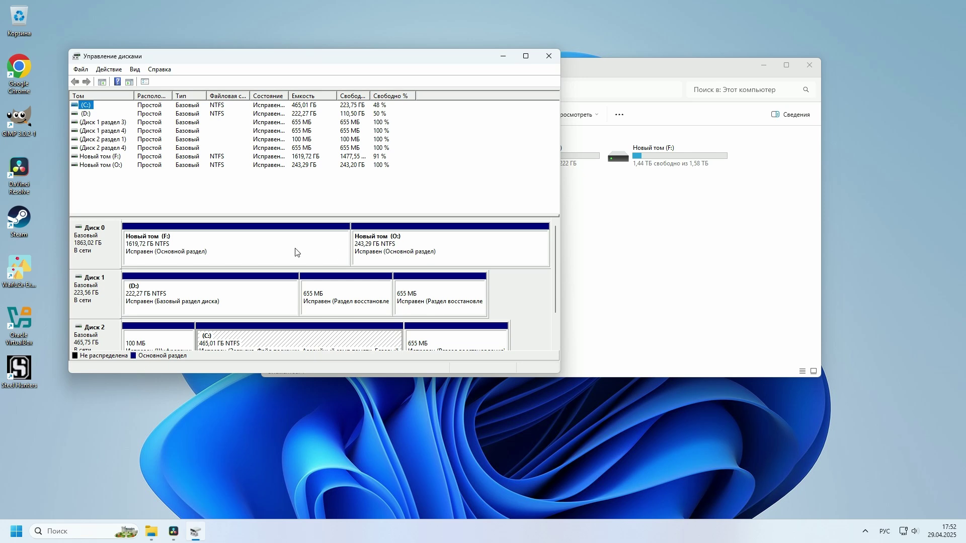
right_click(101, 245)
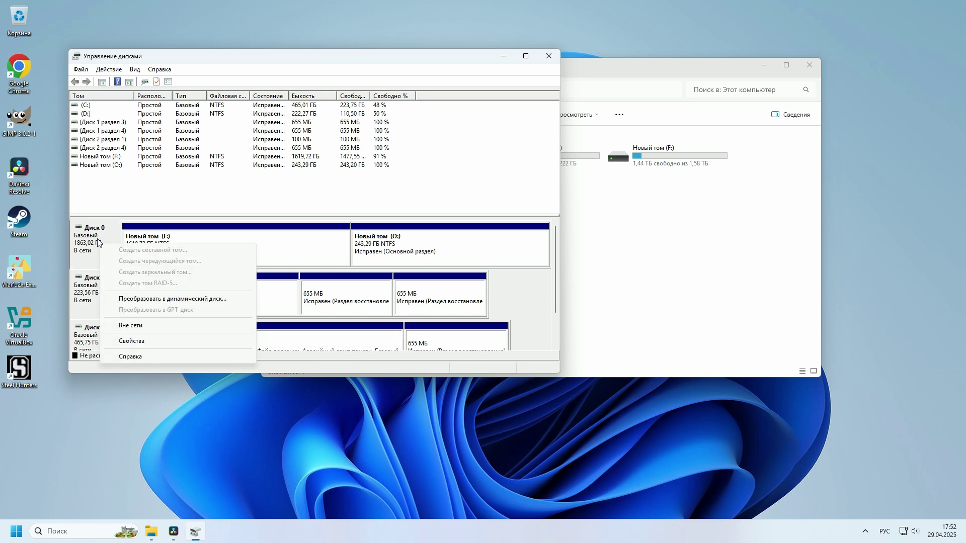
left_click(136, 327)
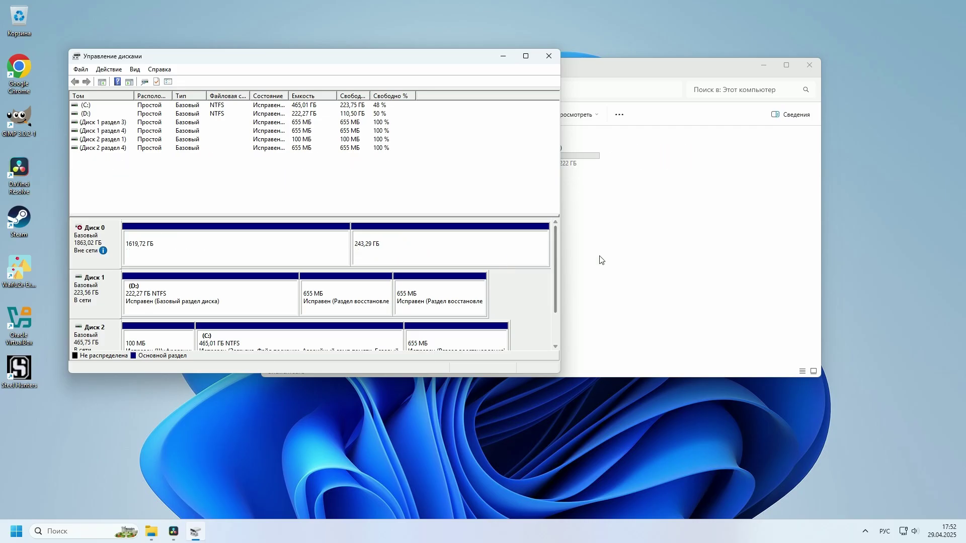
Step: Compare the drives listed under This PC in File Explorer with the state of Disk 0 in Disk Management
left_click(674, 173)
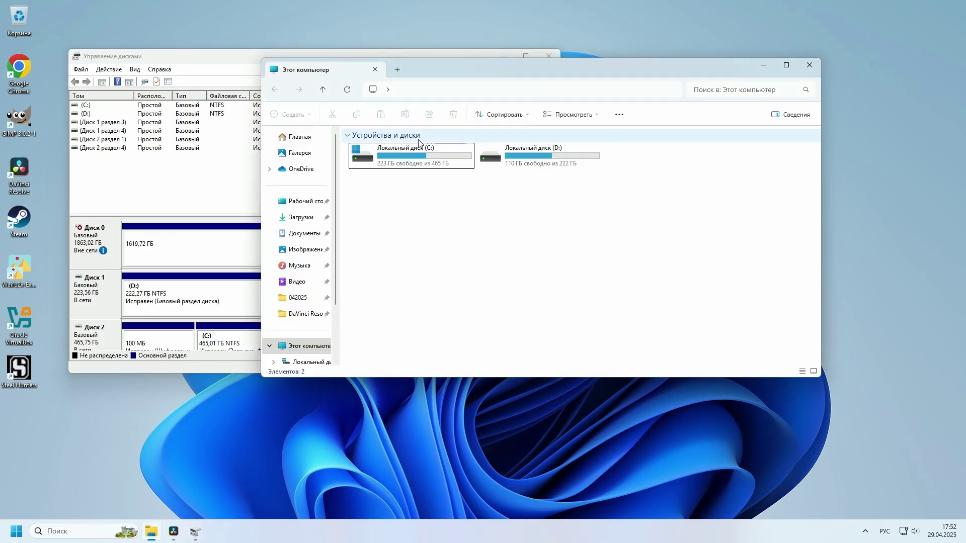
left_click(116, 190)
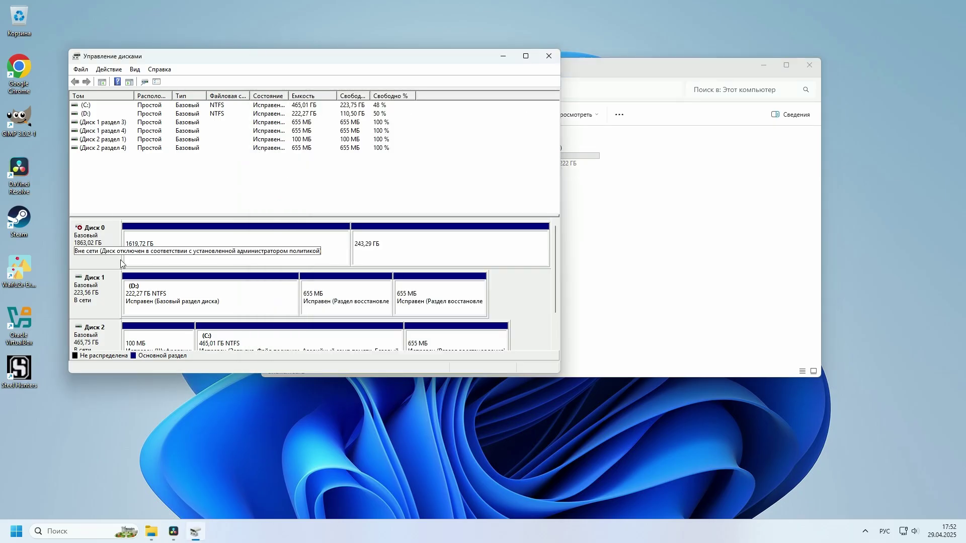
left_click(638, 222)
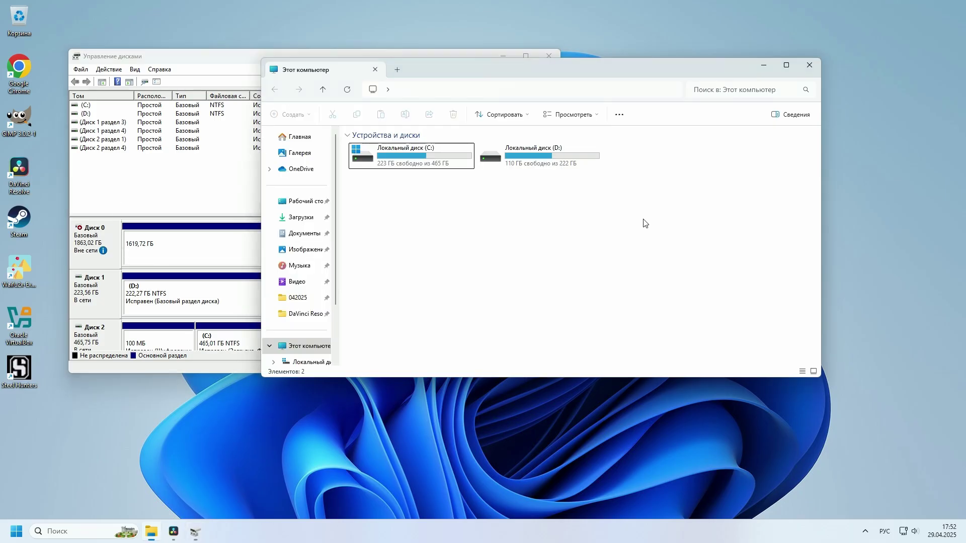
left_click(179, 189)
left_click(580, 227)
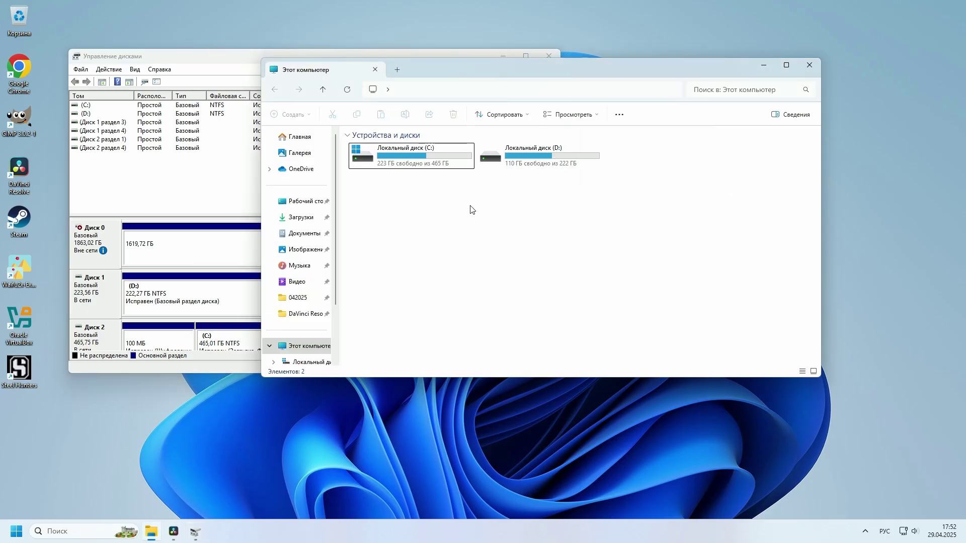
left_click(204, 204)
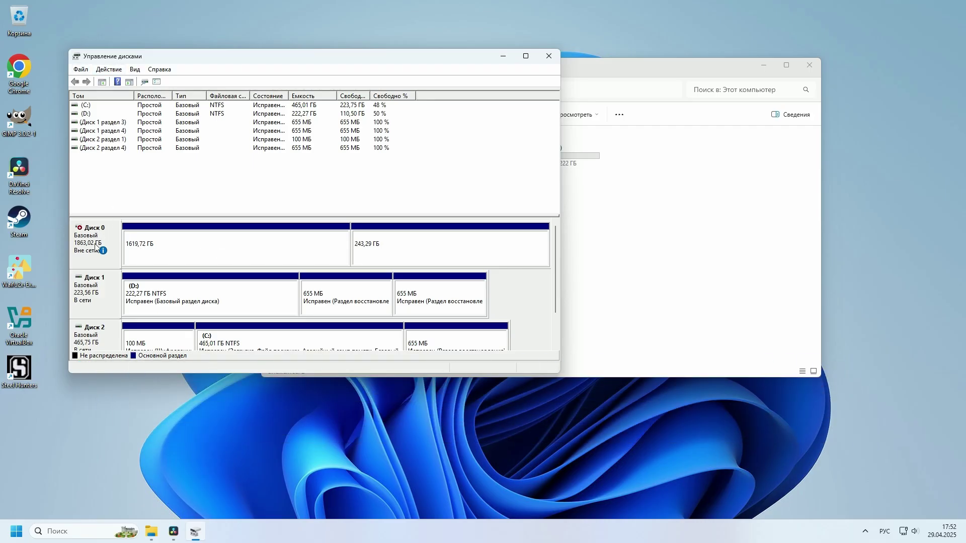
Step: Bring Disk 0 back online (В сети)
mouse_move(77, 235)
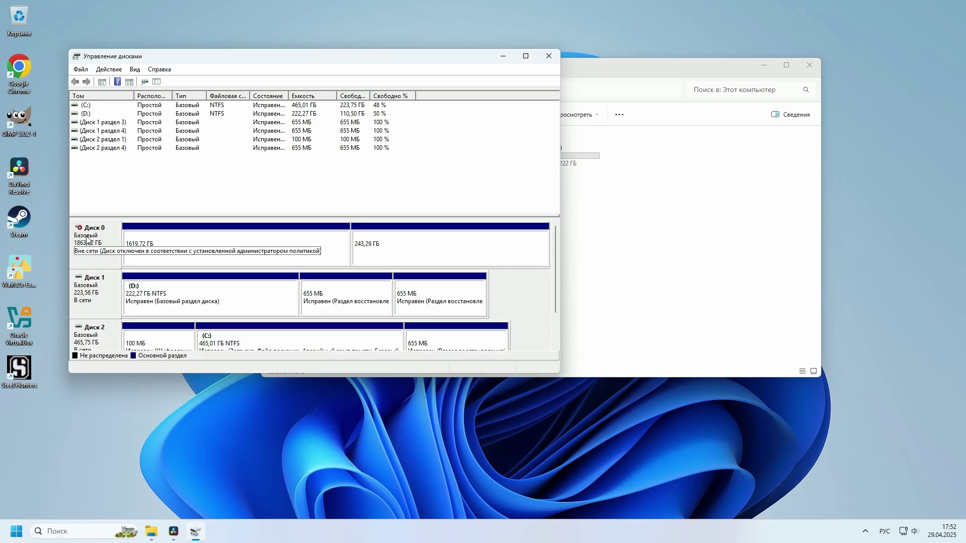
right_click(87, 239)
right_click(78, 268)
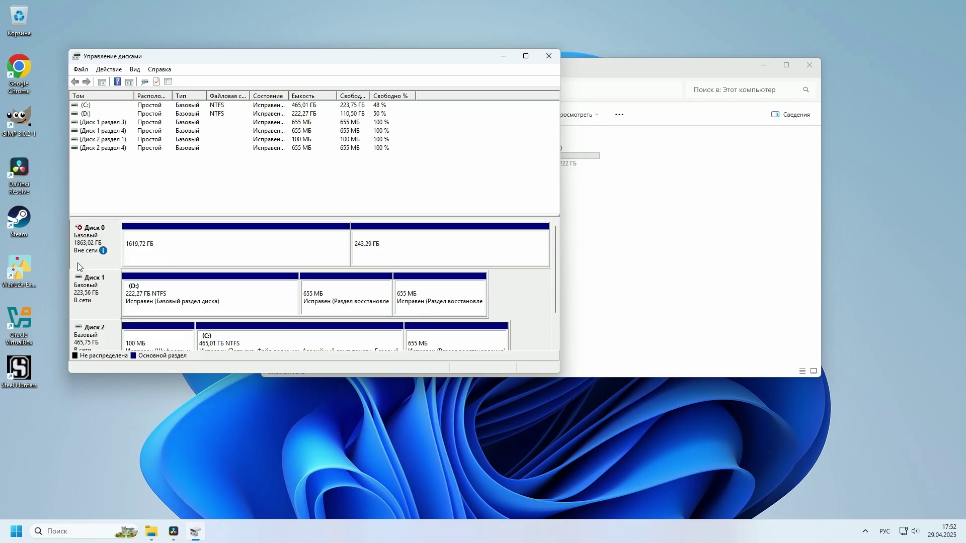
left_click(83, 257)
right_click(83, 258)
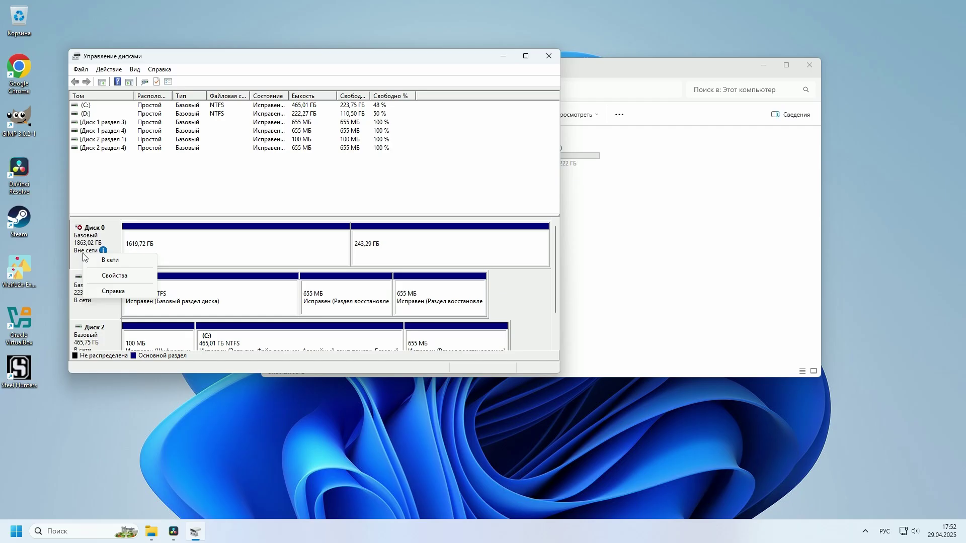
left_click(106, 266)
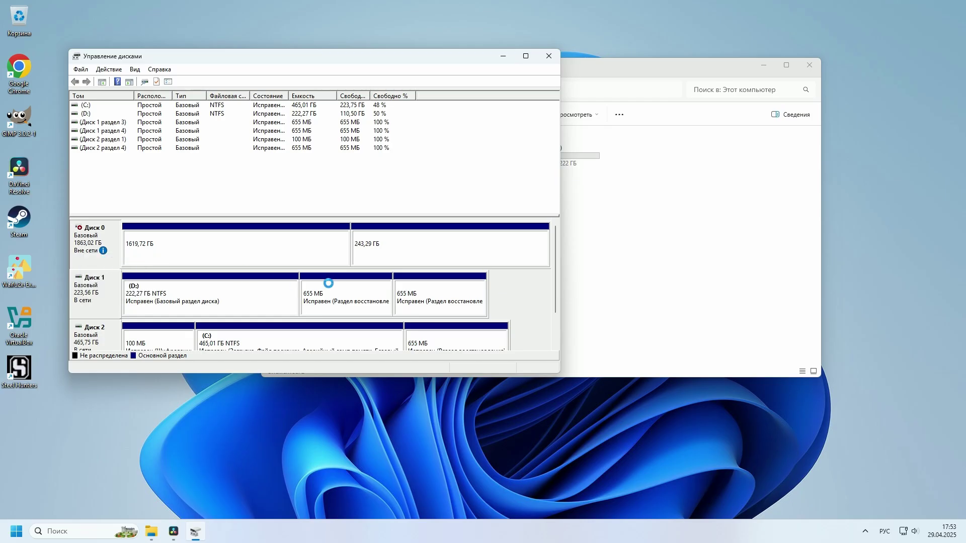
Step: Check File Explorer's This PC view for the volumes F: and O: of Disk 0
left_click(640, 231)
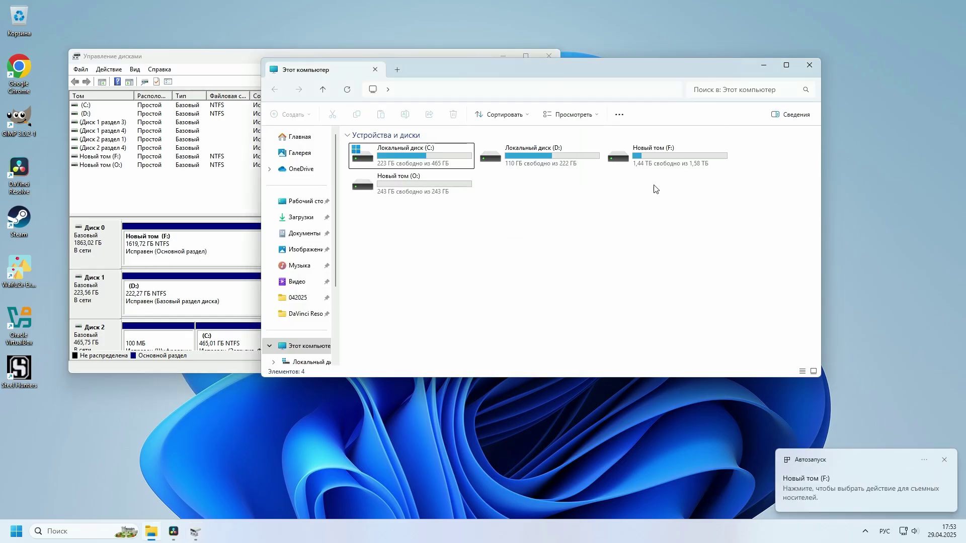
left_click(670, 151)
left_click(439, 181)
left_click(522, 237)
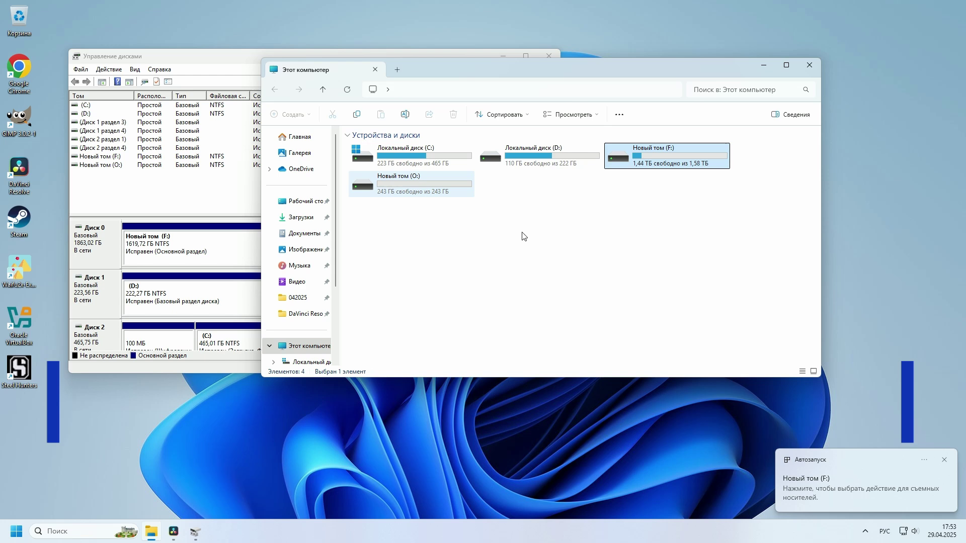
Step: In Disk Management, remove the drive letter O: from the second volume on Disk 0 and accept the removal
left_click(243, 200)
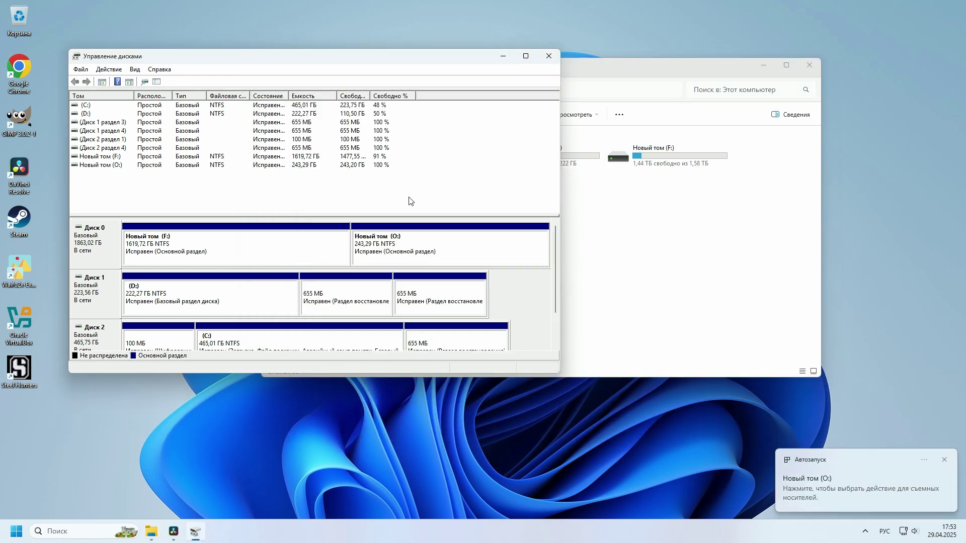
left_click(431, 243)
right_click(427, 246)
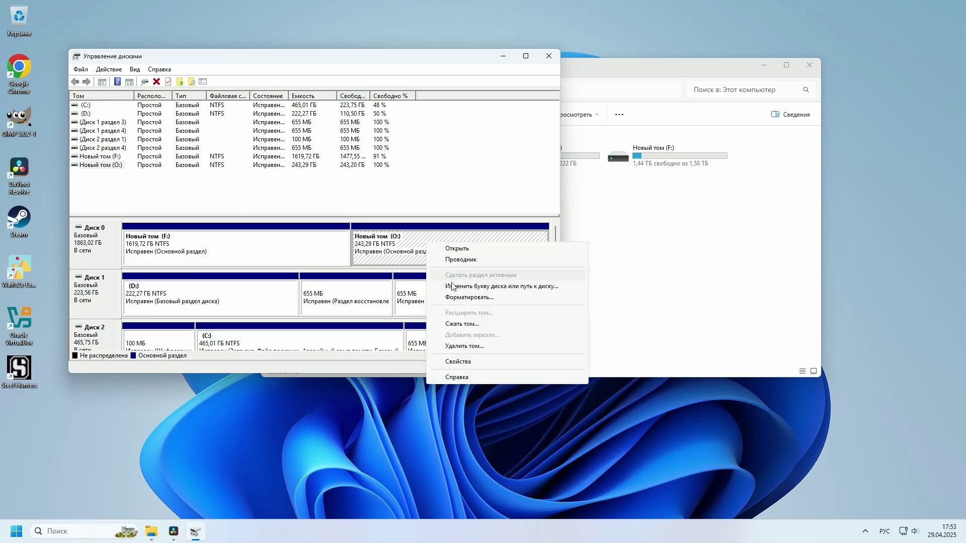
left_click(550, 287)
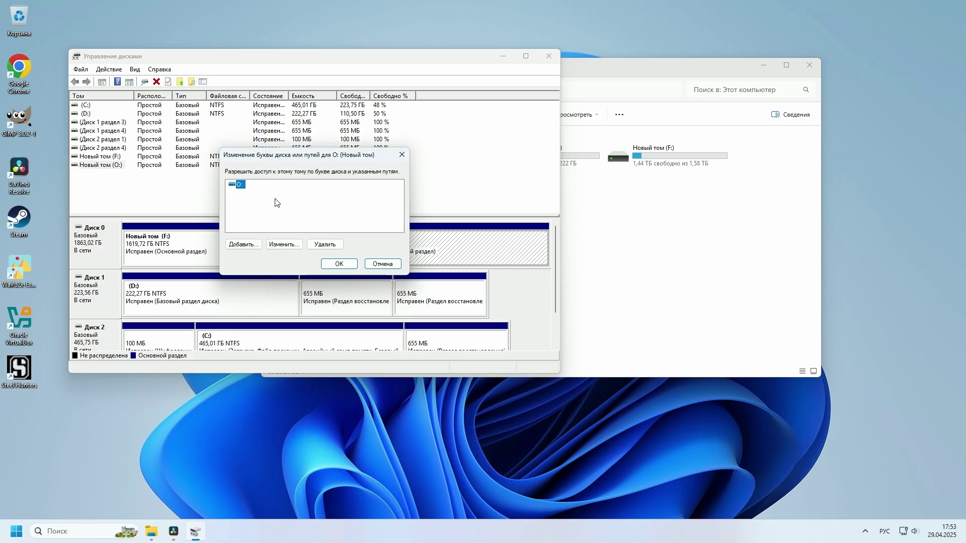
left_click(323, 245)
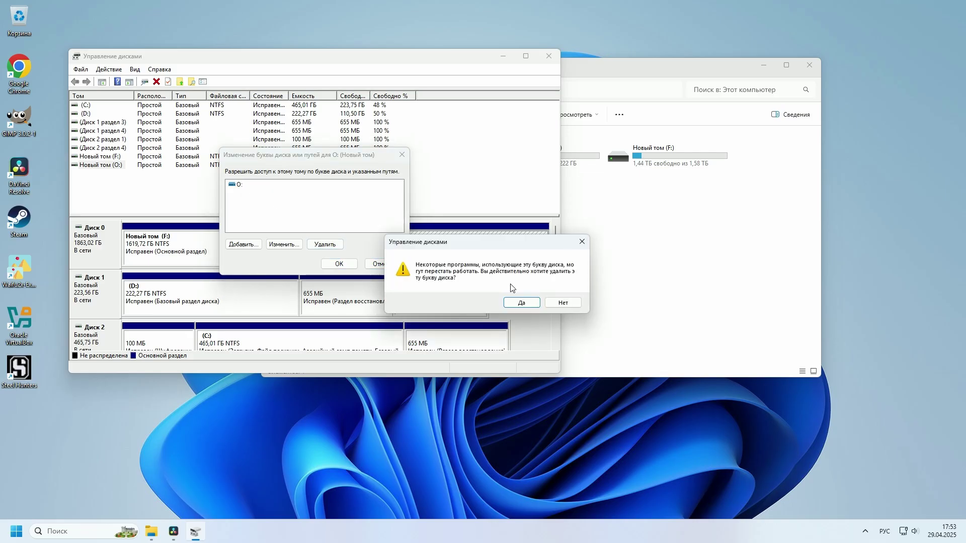
left_click(528, 305)
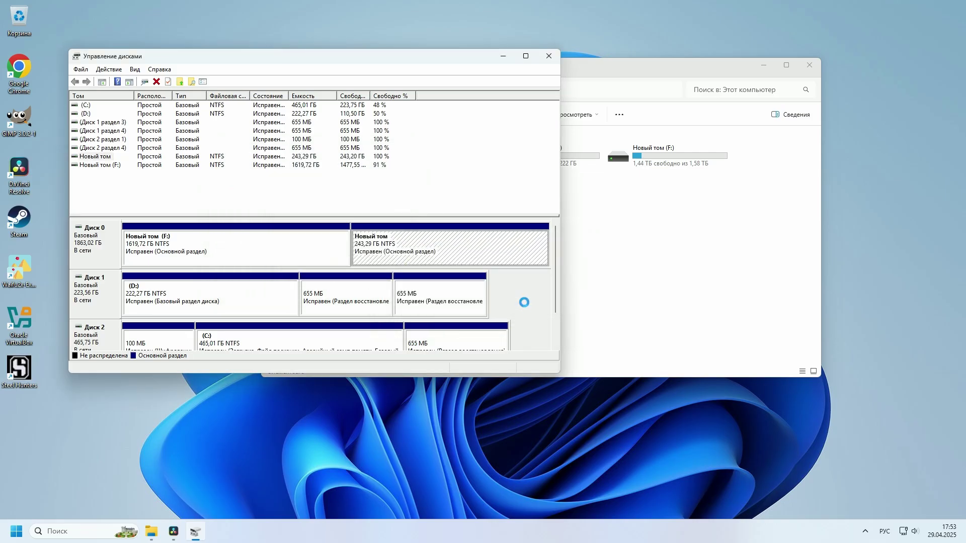
Step: Check which drives This PC lists in File Explorer and review the lettered and unlettered volumes in Disk Management
left_click(640, 262)
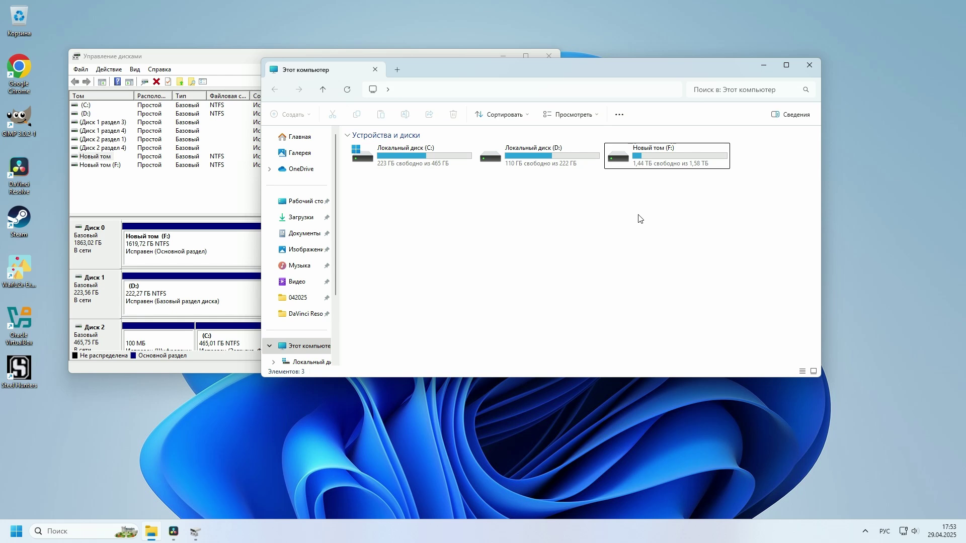
left_click(214, 201)
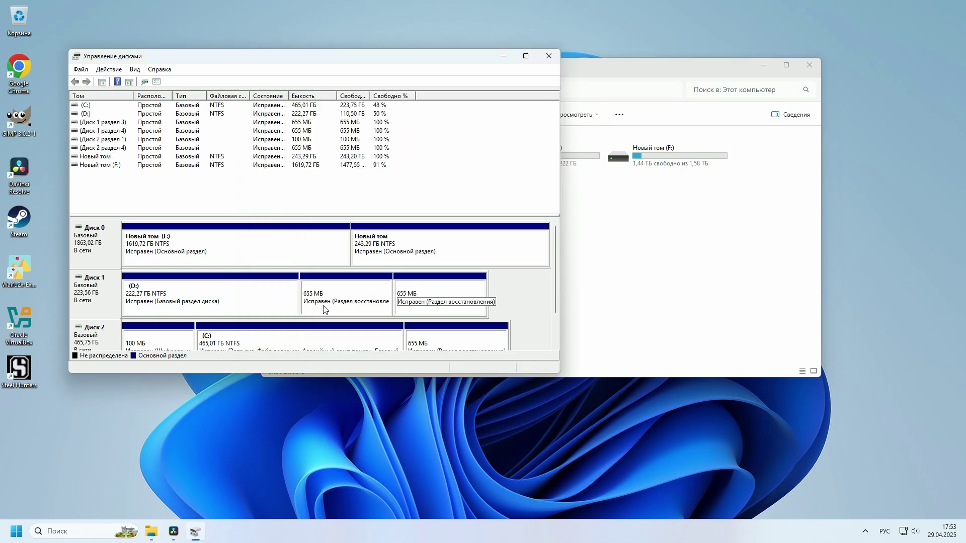
left_click(370, 330)
left_click_drag(556, 300, 556, 314)
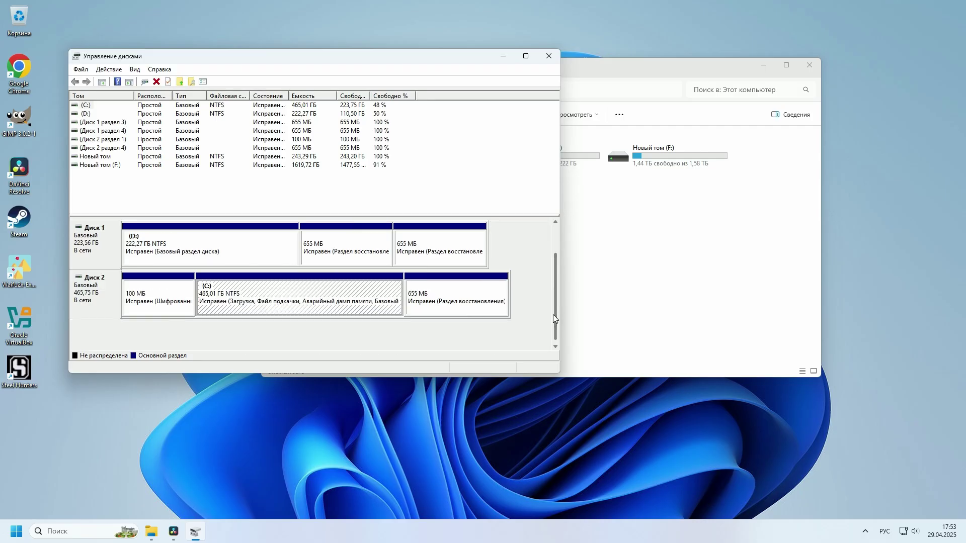
scroll(553, 315, "up", 2)
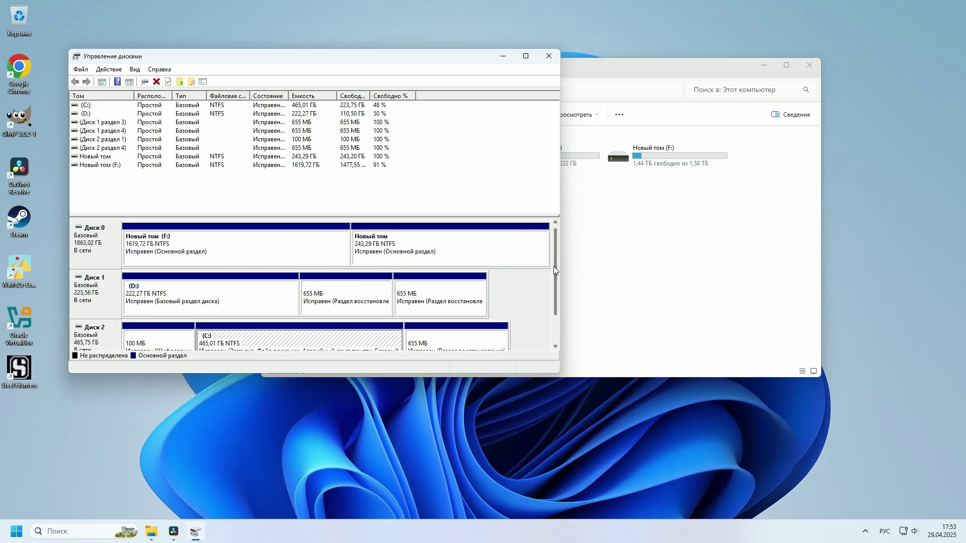
Step: Assign the drive letter O to the unlettered 243,29 ГБ volume on Disk 0 and refresh the disk list
left_click(418, 247)
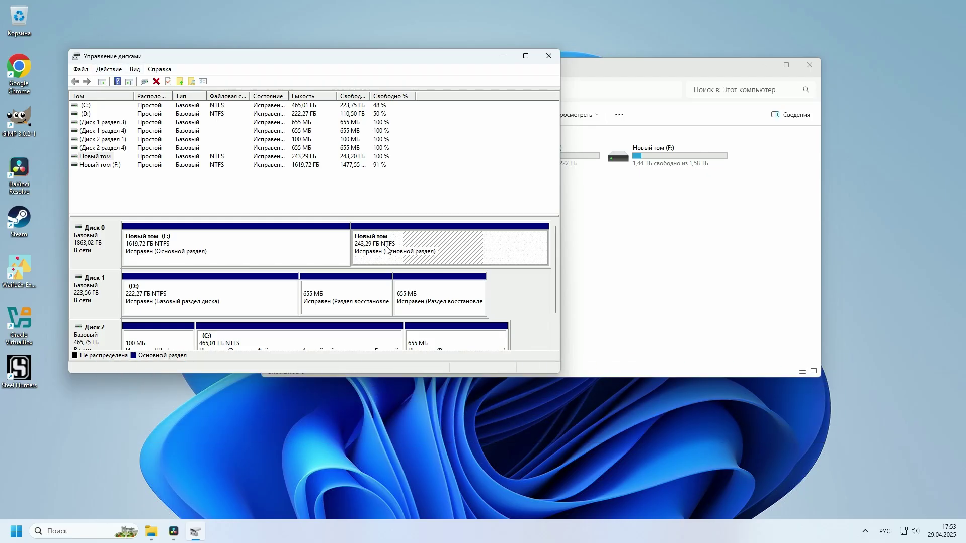
right_click(446, 251)
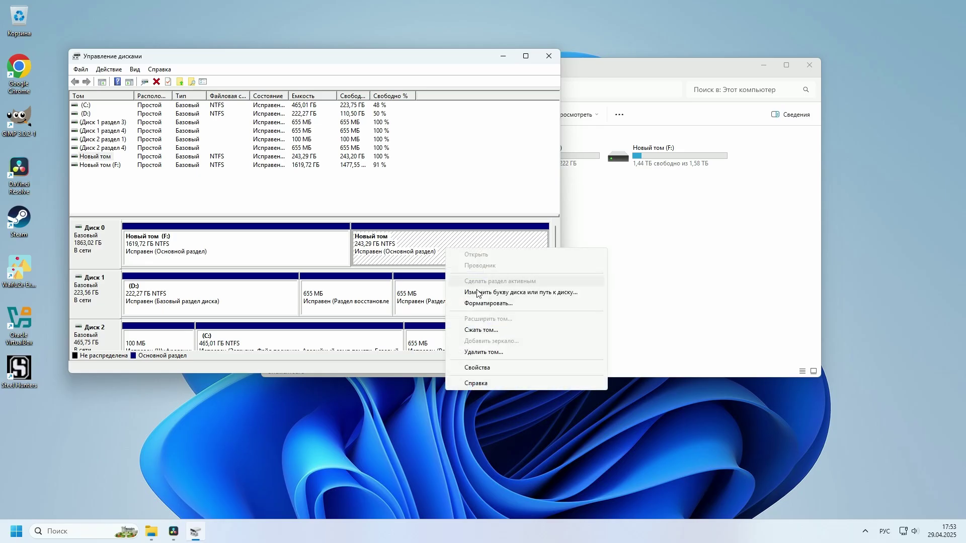
left_click(542, 293)
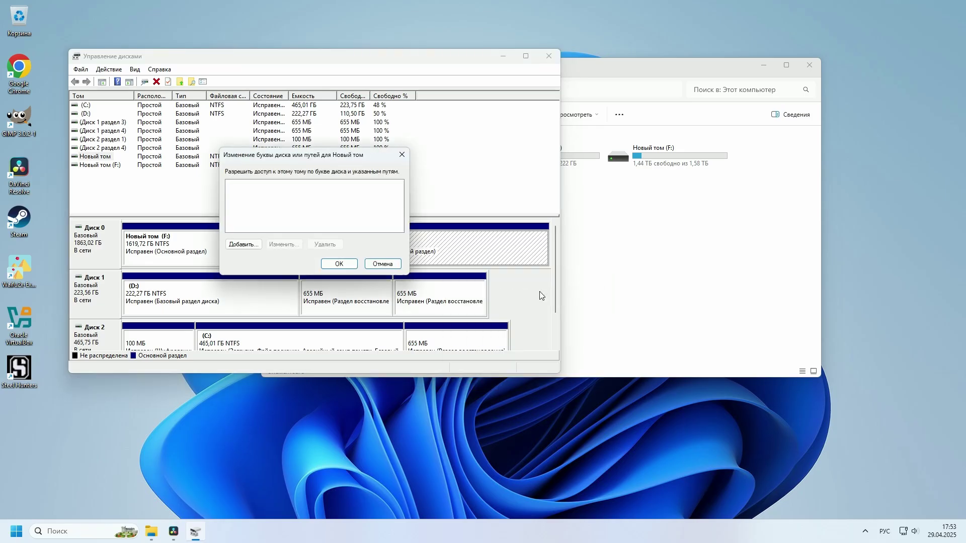
left_click(243, 244)
left_click(400, 200)
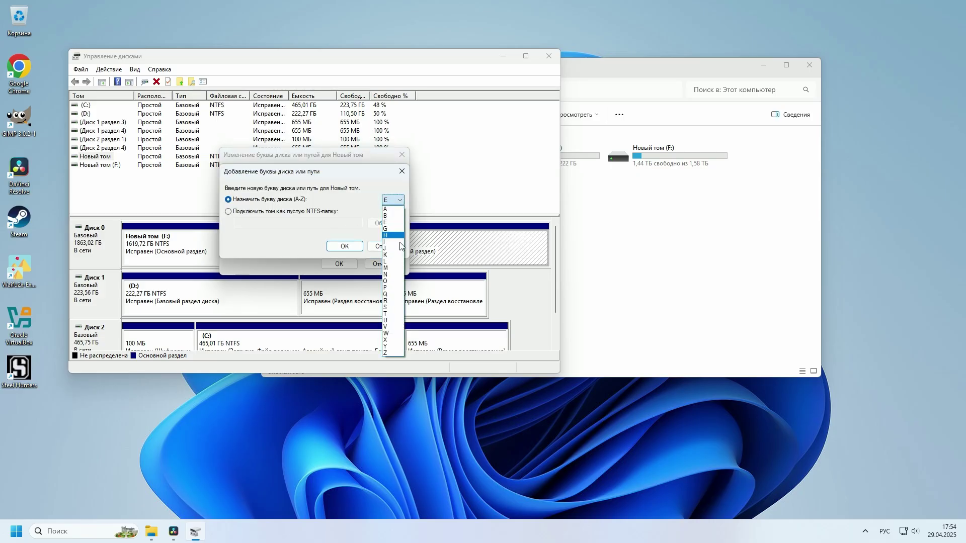
left_click(400, 284)
left_click(345, 246)
key("F5")
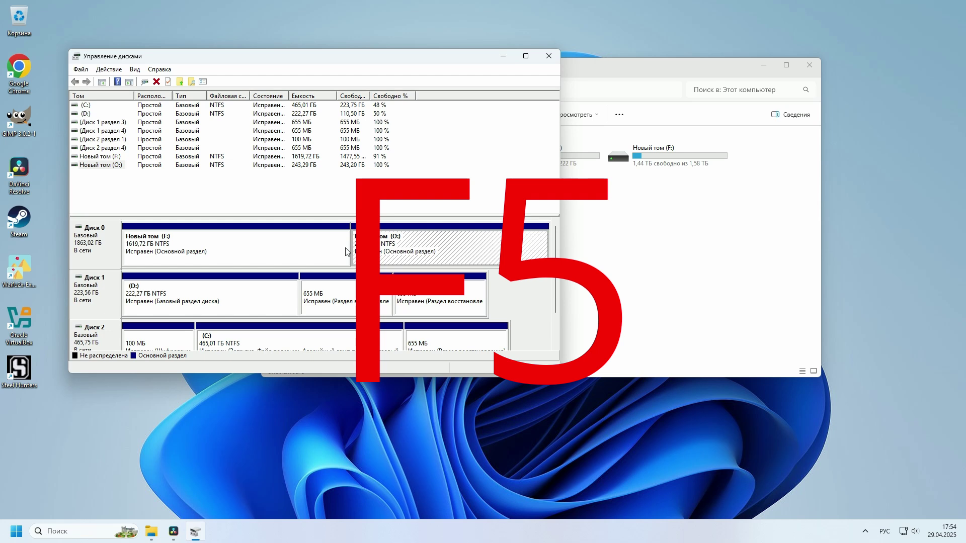
Step: Check the drives listed in File Explorer's This PC view and return to Disk Management
left_click(669, 244)
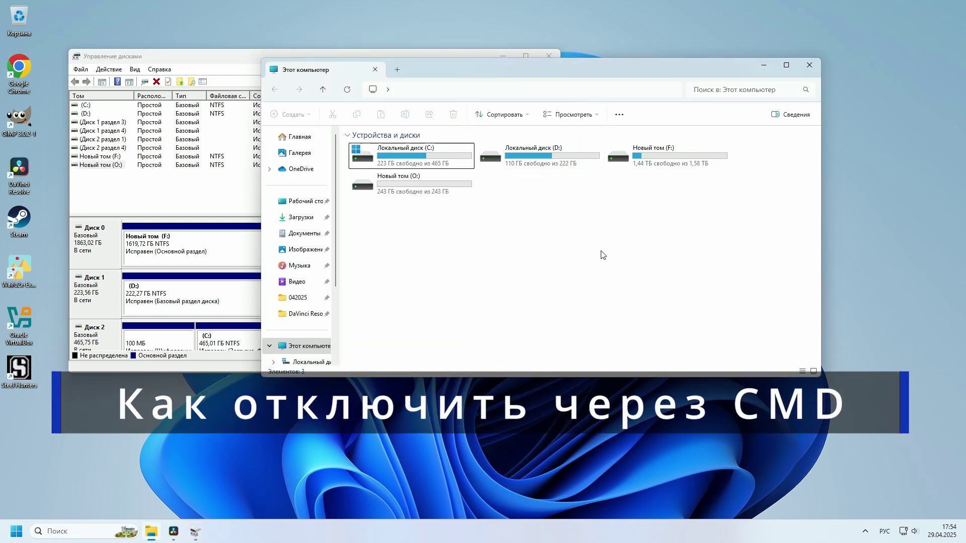
left_click(216, 192)
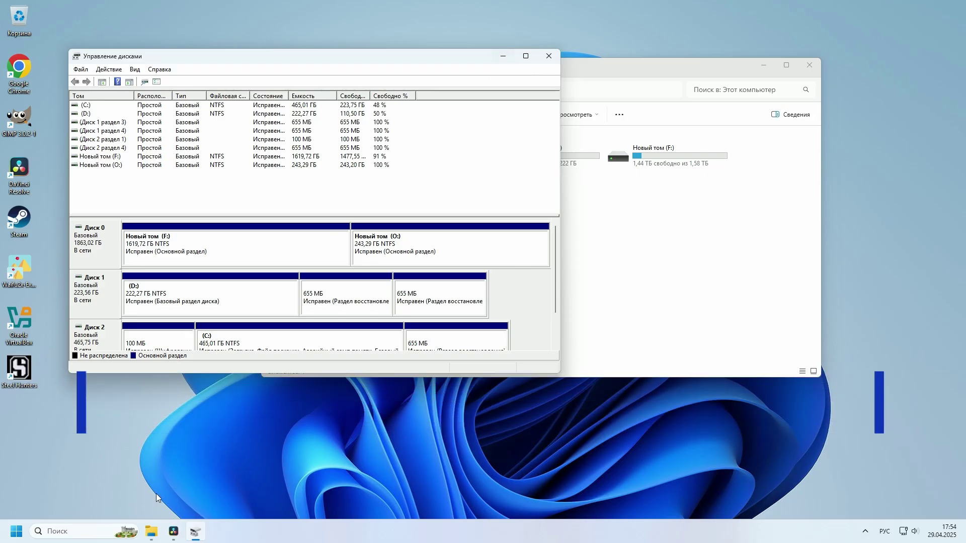
Step: Open Command Prompt as administrator, accepting the elevation request, and start diskpart
left_click(56, 533)
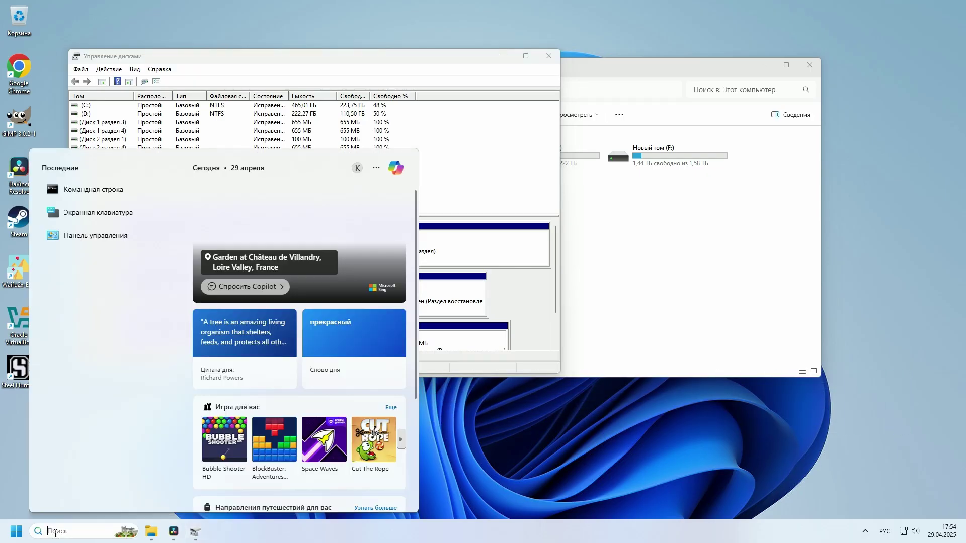
right_click(105, 193)
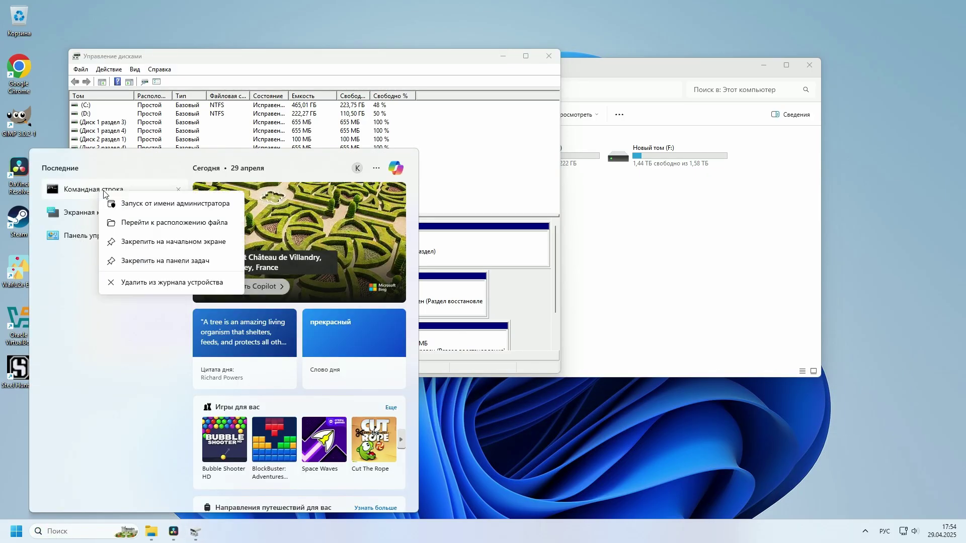
left_click(144, 204)
left_click(432, 346)
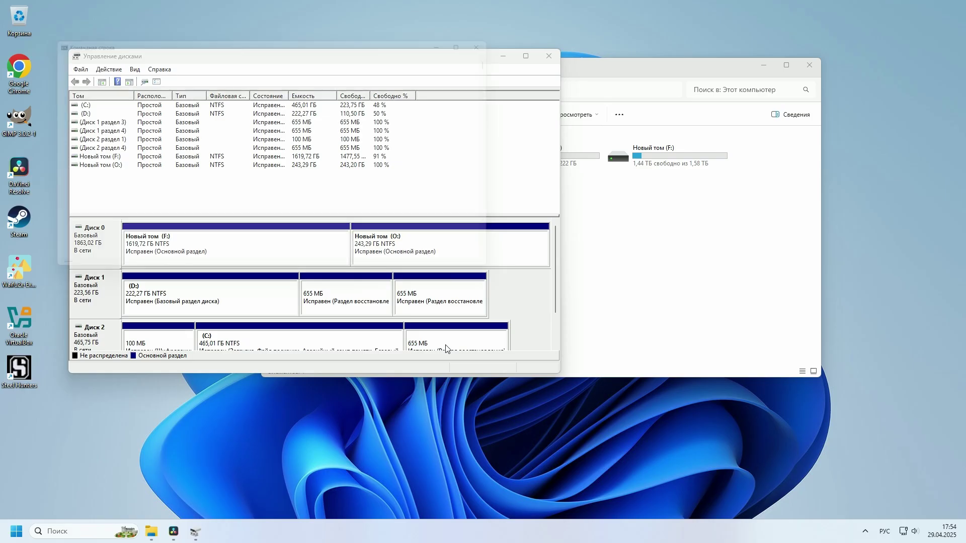
key("super+v")
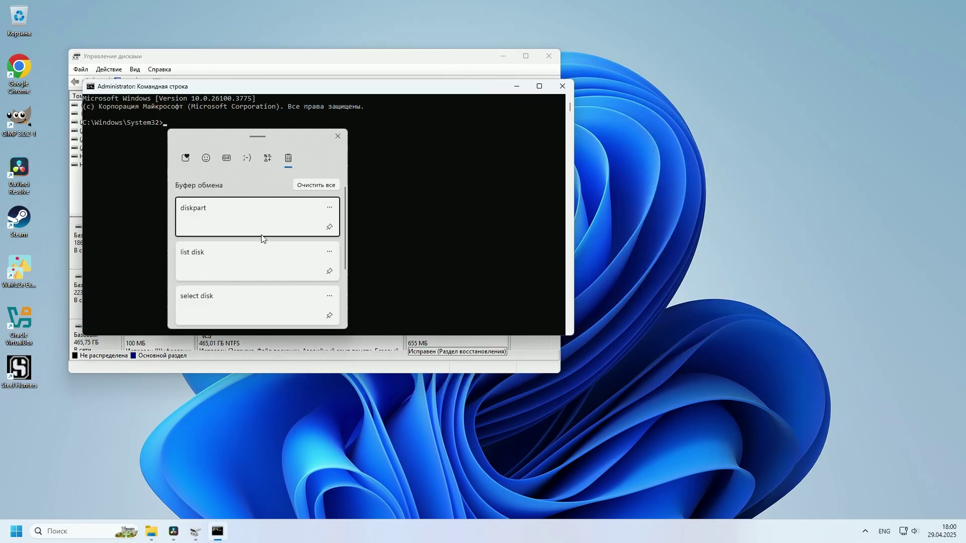
left_click(250, 211)
key("Return")
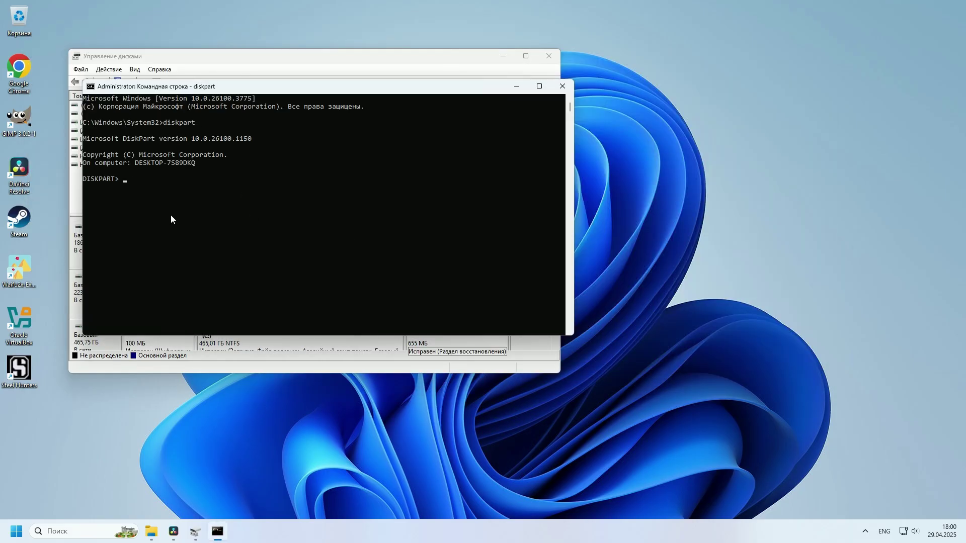
Step: In DiskPart, run list disk and choose the 1863 GB disk with select disk 0
key("super+v")
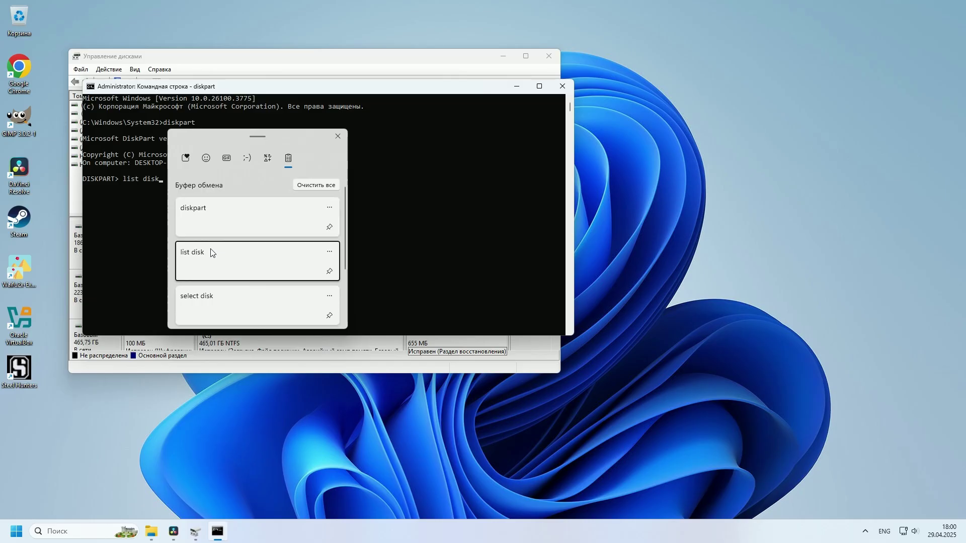
left_click(210, 250)
key("Return")
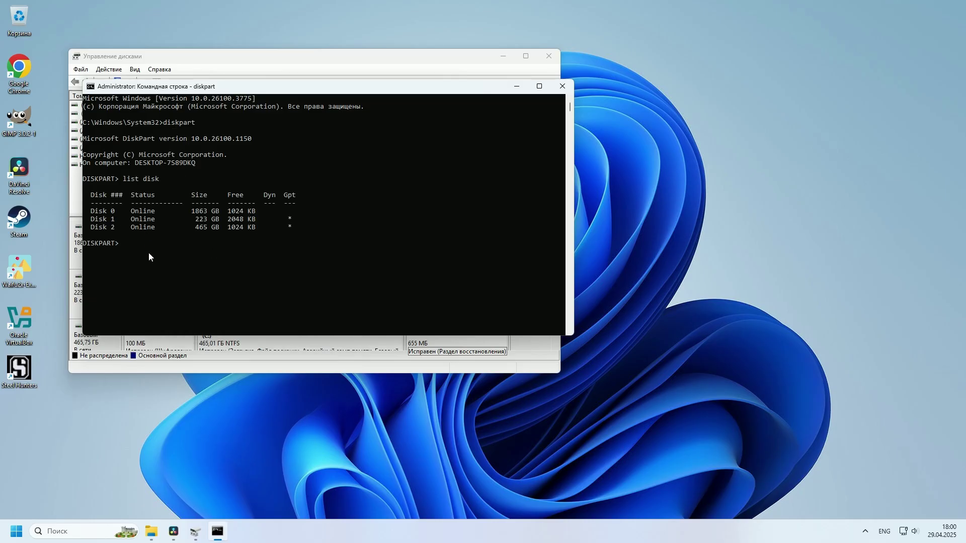
key("super+v")
left_click(205, 298)
key("Return")
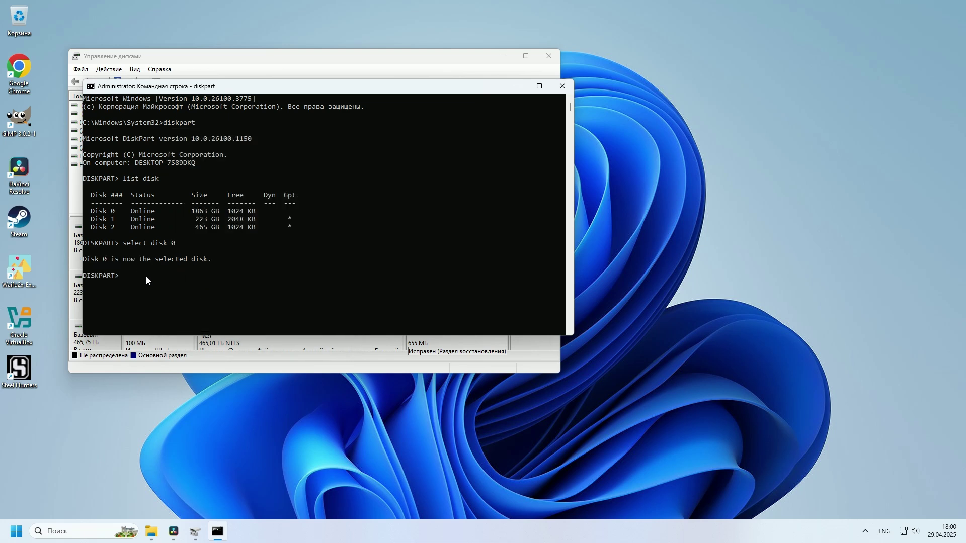
Step: Take the selected disk offline with the offline disk command and check Disk 0 in Disk Management
key("super+v")
scroll(217, 303, "down", 2)
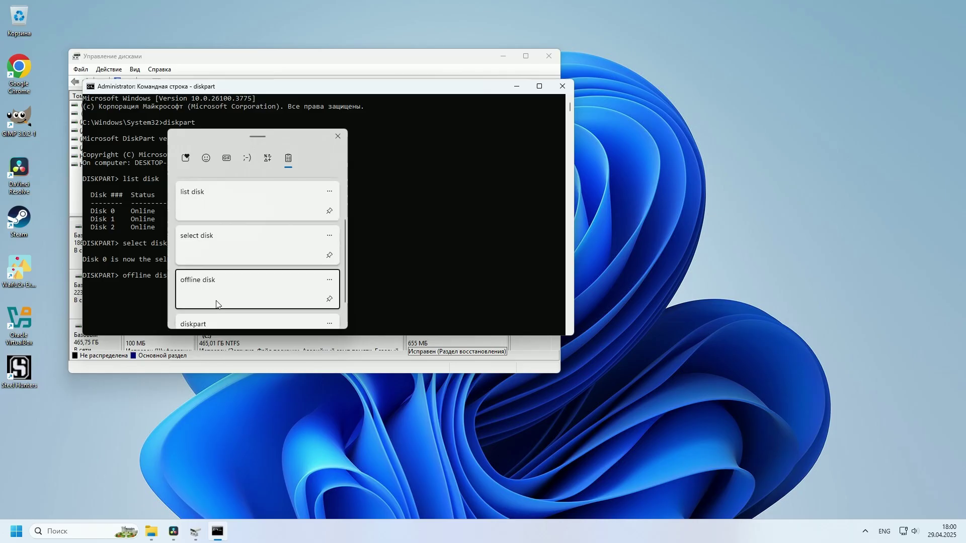
left_click(219, 298)
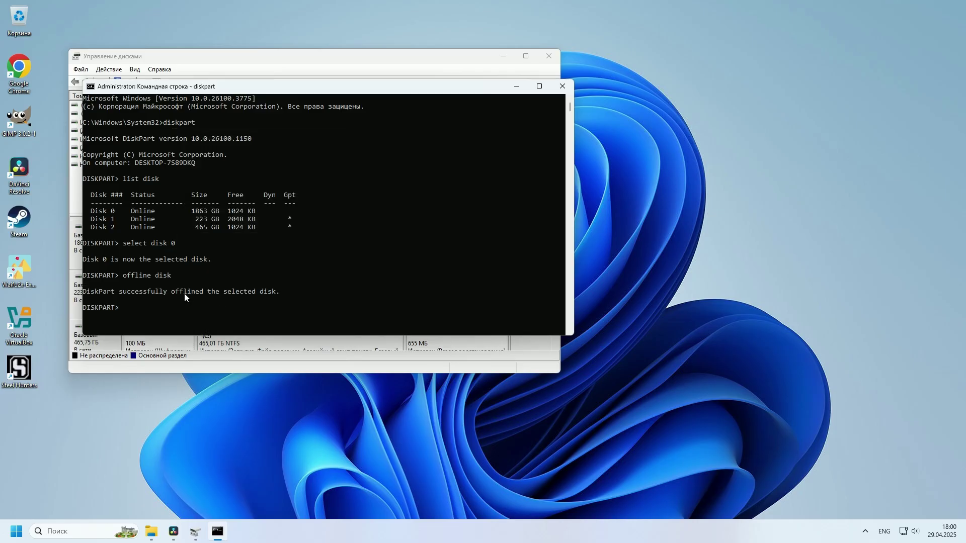
left_click(270, 74)
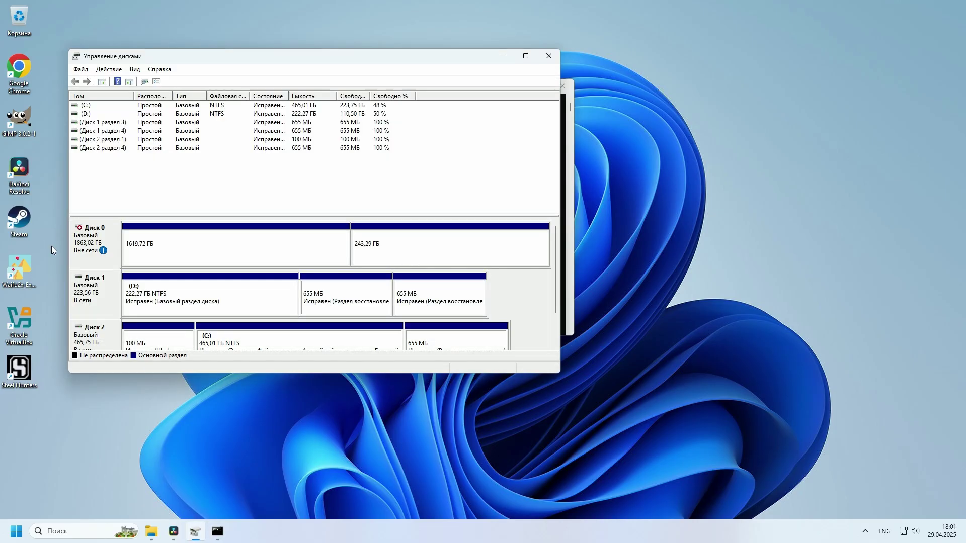
Step: Return to DiskPart in Command Prompt and run list disk again to review the disk statuses
left_click(217, 531)
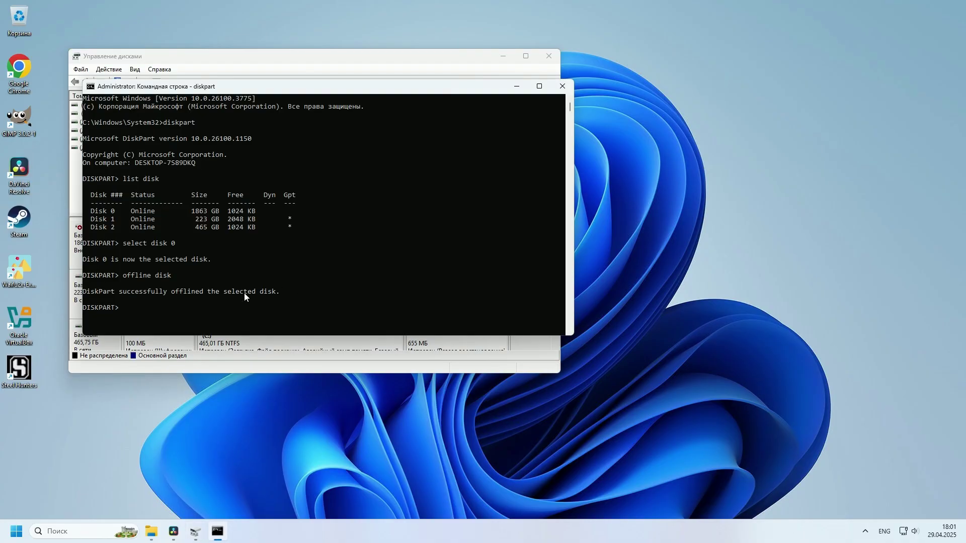
key("Up")
key("Up")
key("Up")
key("Return")
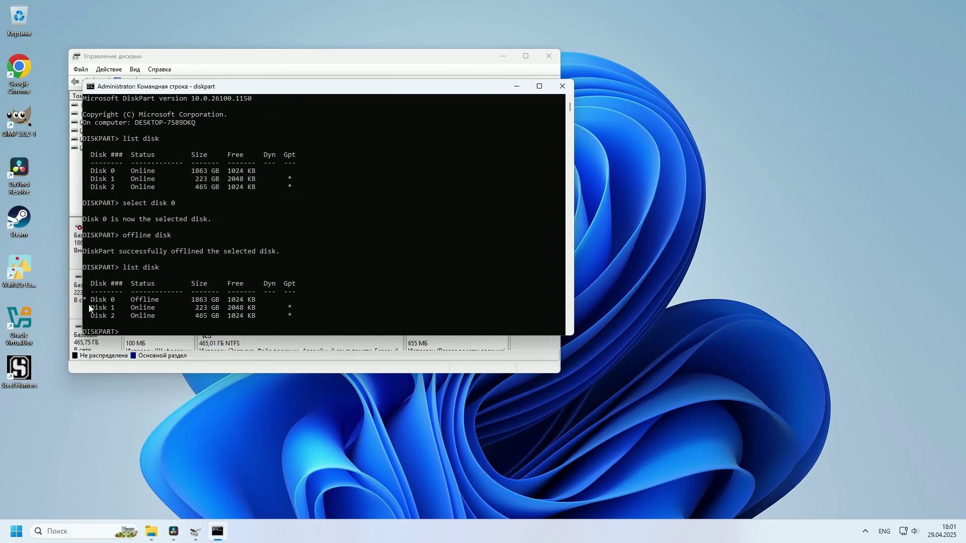
Step: Run select disk 0 and online disk to bring the disk back online, checking Disk 0 in Disk Management
key("Up")
key("Up")
key("Up")
key("Return")
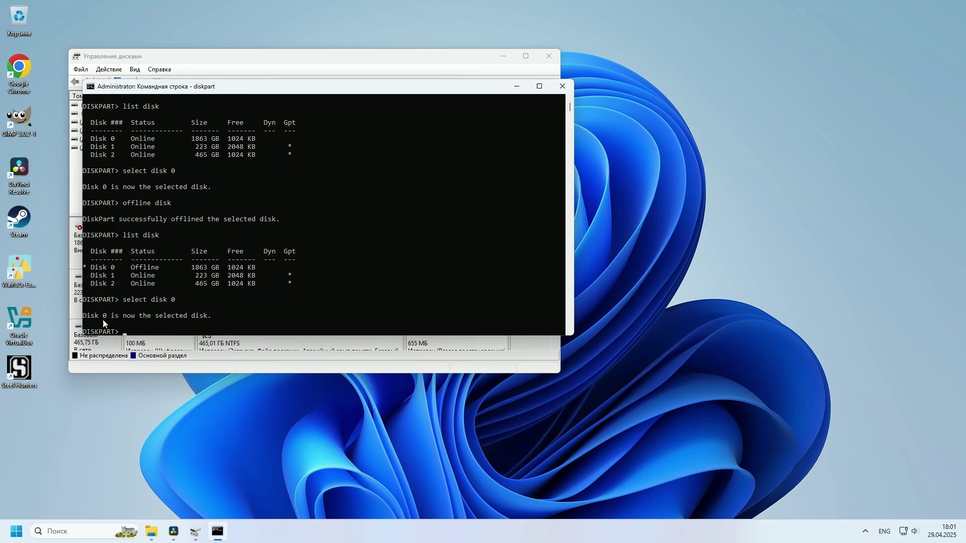
type("online disk")
key("Return")
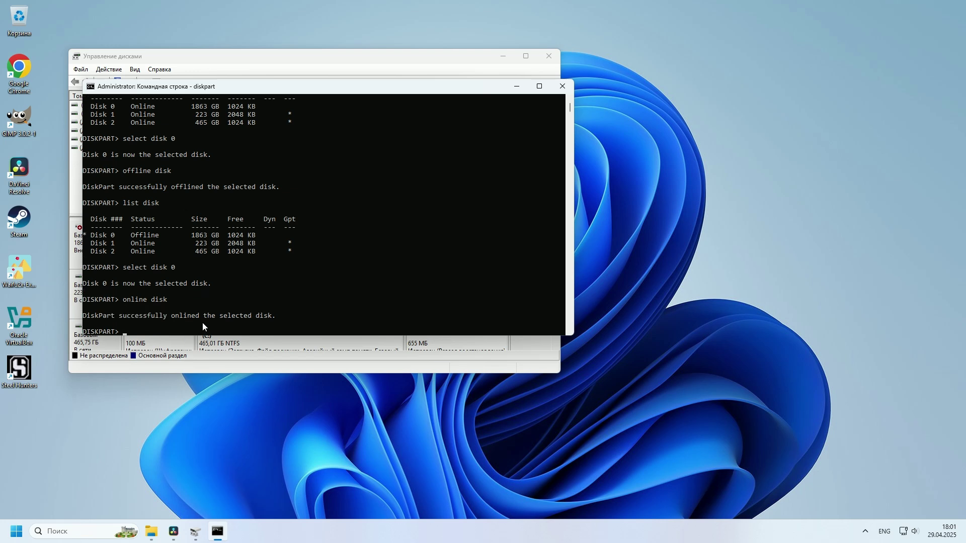
left_click(274, 362)
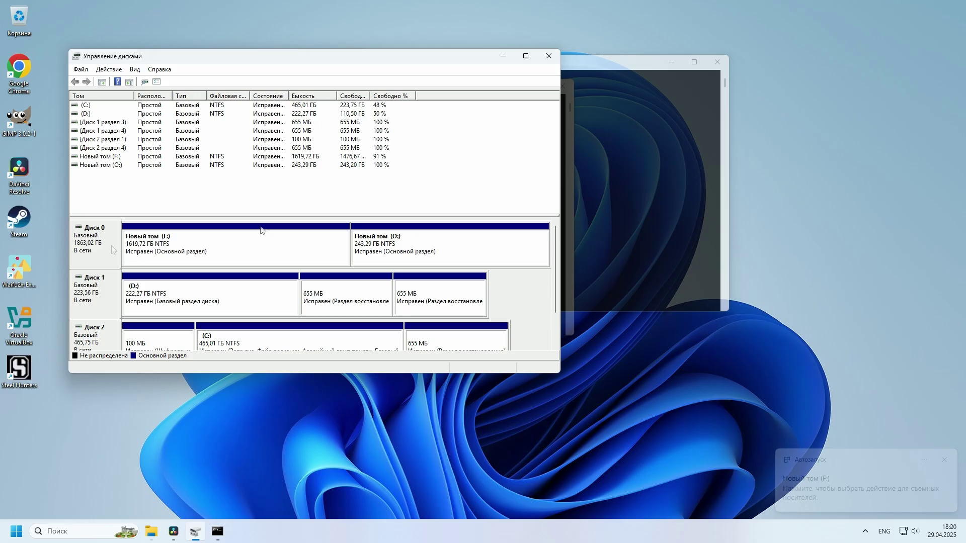
Step: Switch to the DiskPart session in Command Prompt and run list volume to review the volumes and their letters
left_click(600, 221)
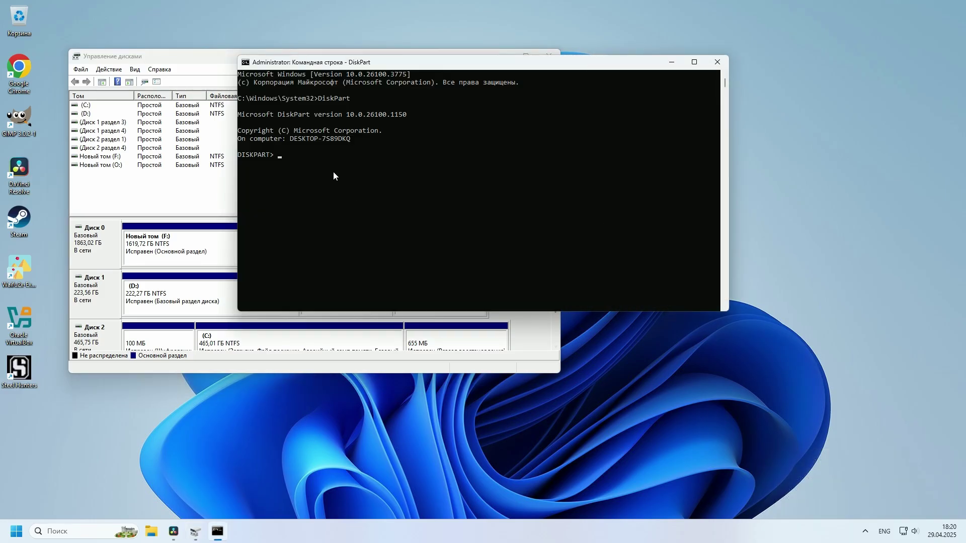
key("super+v")
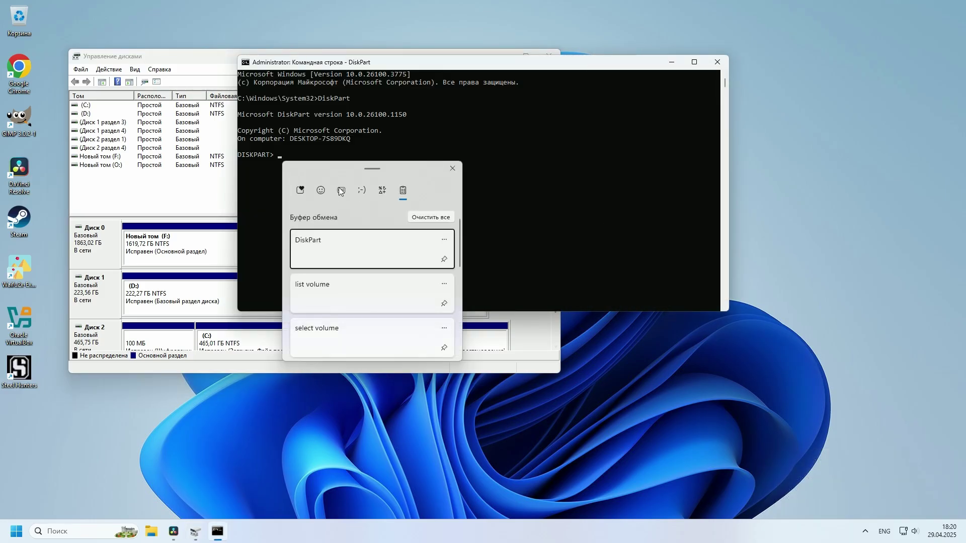
key("Down")
key("Return")
key("Return")
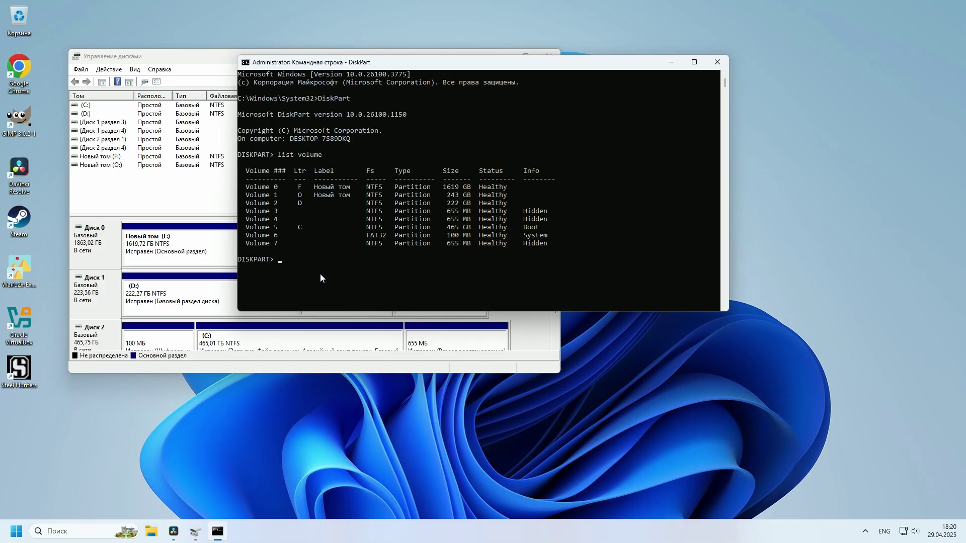
Step: Run select volume 1 and remove its drive letter with remove letter=o
key("super+v")
key("Down")
key("Down")
key("Return")
type("remove letter")
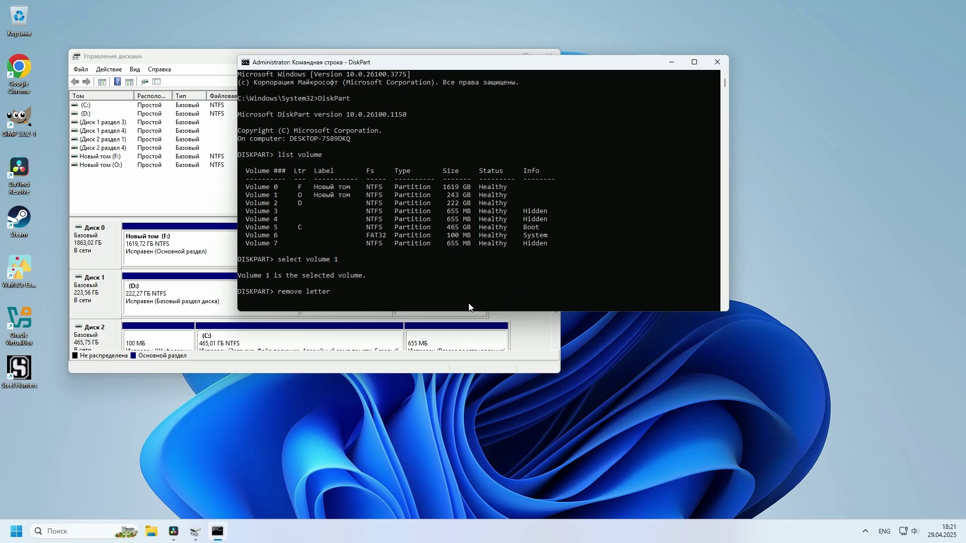
type("o")
key("Return")
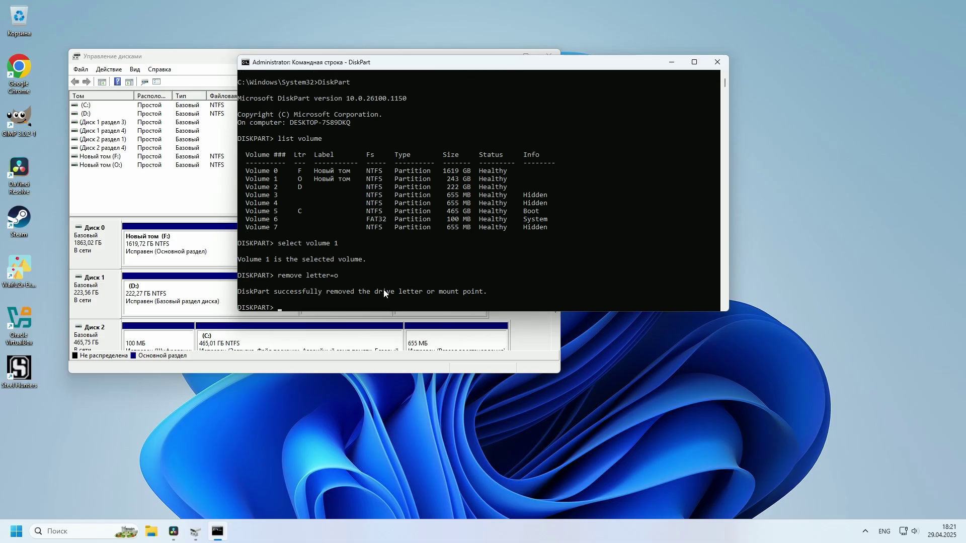
Step: Check Disk 0's second volume in Disk Management and the drives listed in File Explorer's This PC view
left_click(230, 234)
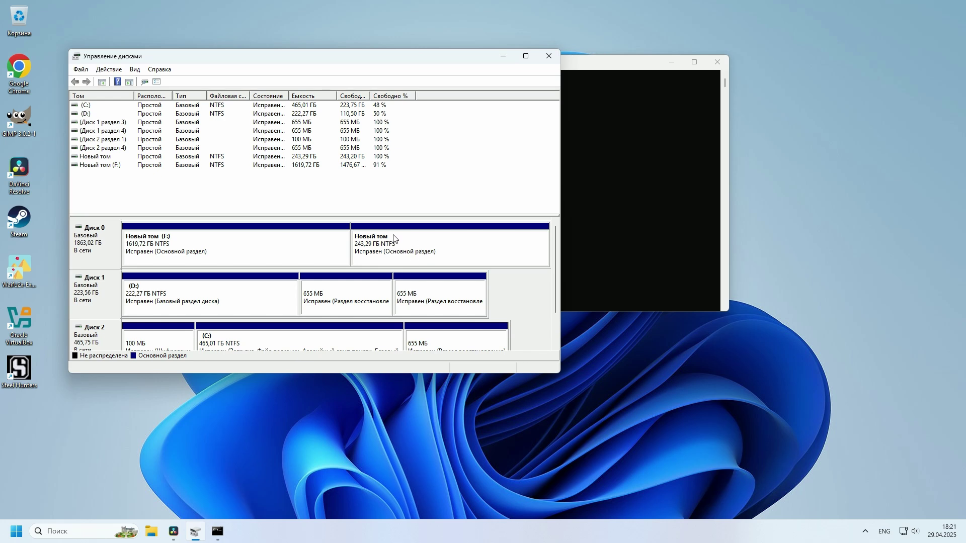
left_click(151, 532)
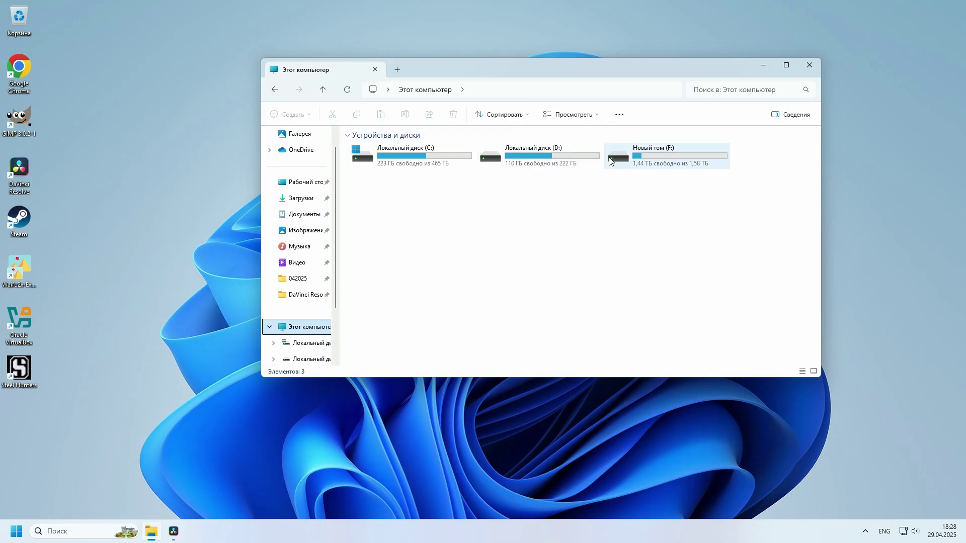
Step: Open a new Command Prompt as administrator and launch diskpart in it
left_click(61, 534)
right_click(96, 198)
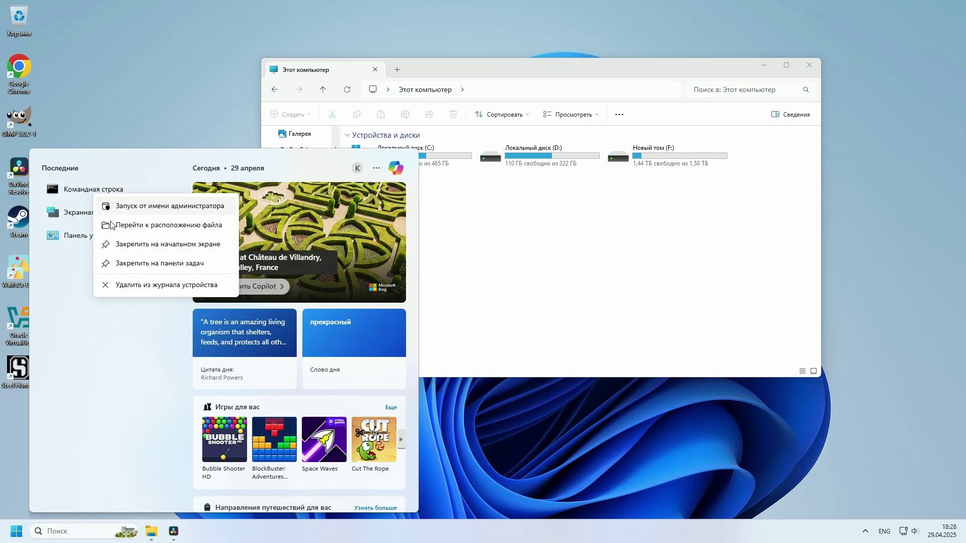
left_click(141, 207)
left_click(431, 345)
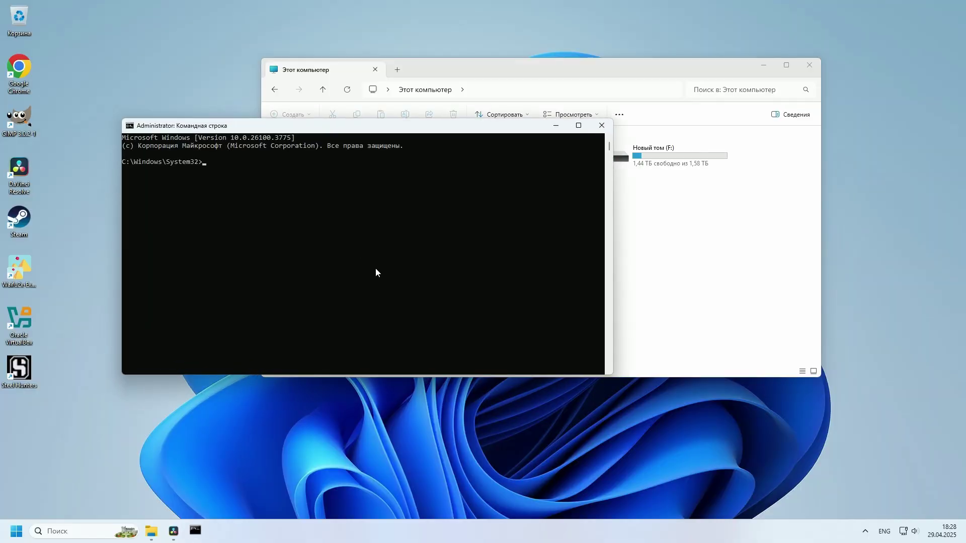
type("diskpart")
key("Return")
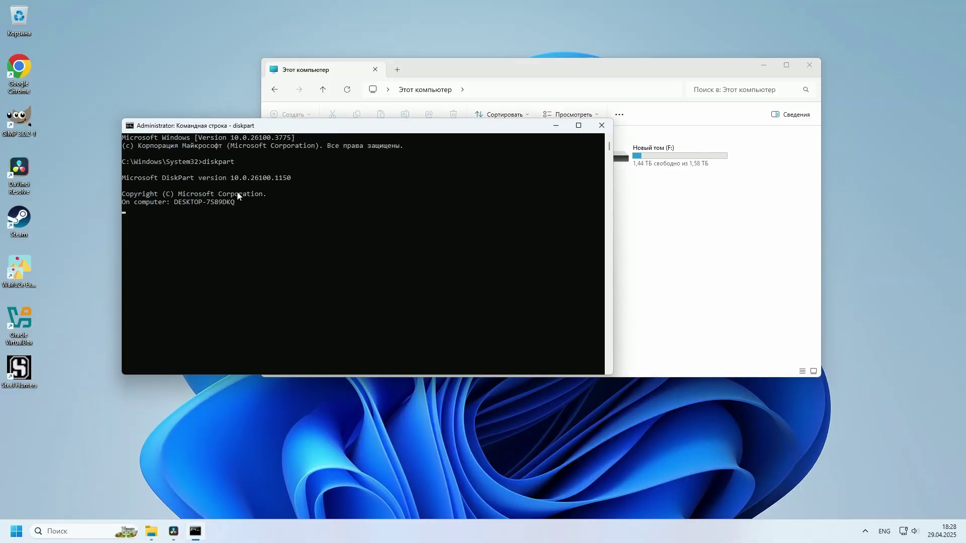
Step: In DiskPart, run list volume and choose the unlettered 243 GB volume with select volume 1
key("super+v")
left_click(194, 268)
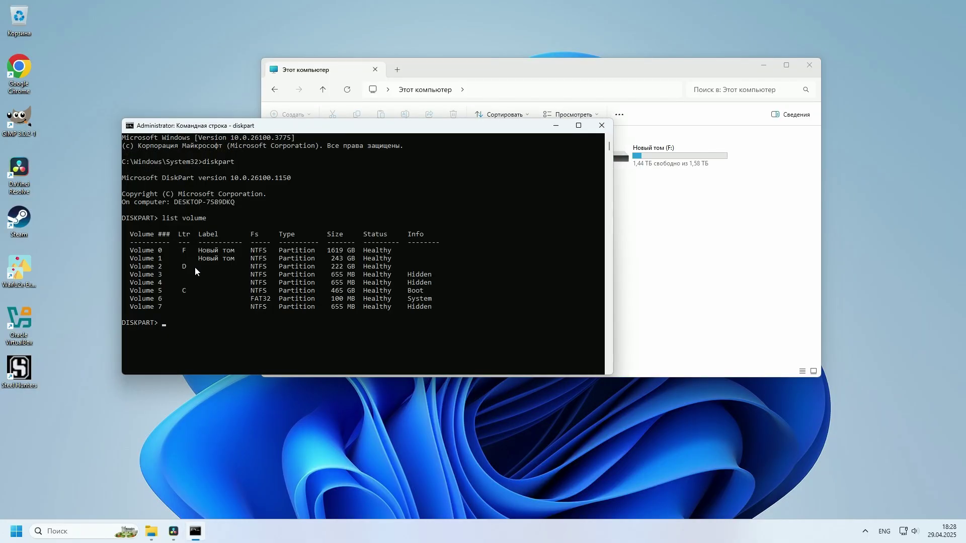
key("super+v")
left_click(187, 327)
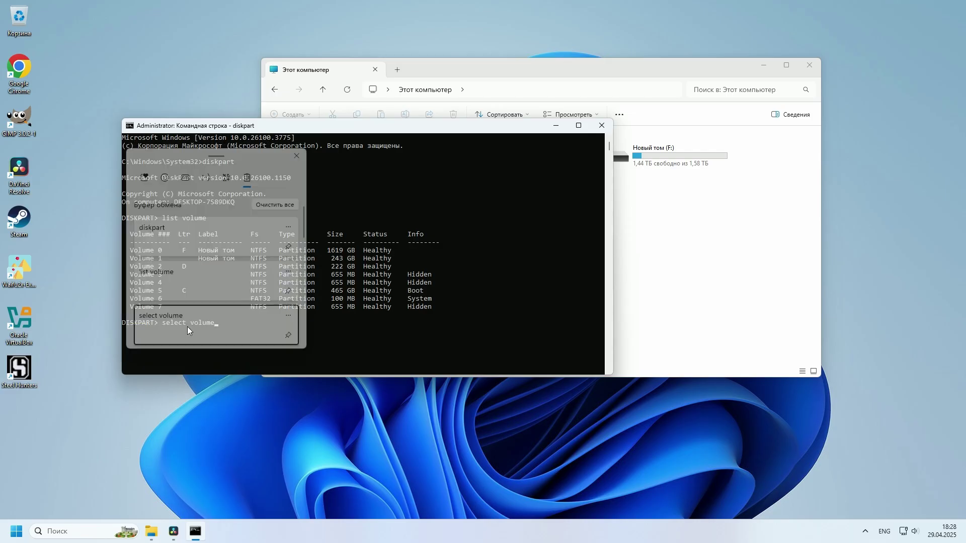
key("Escape")
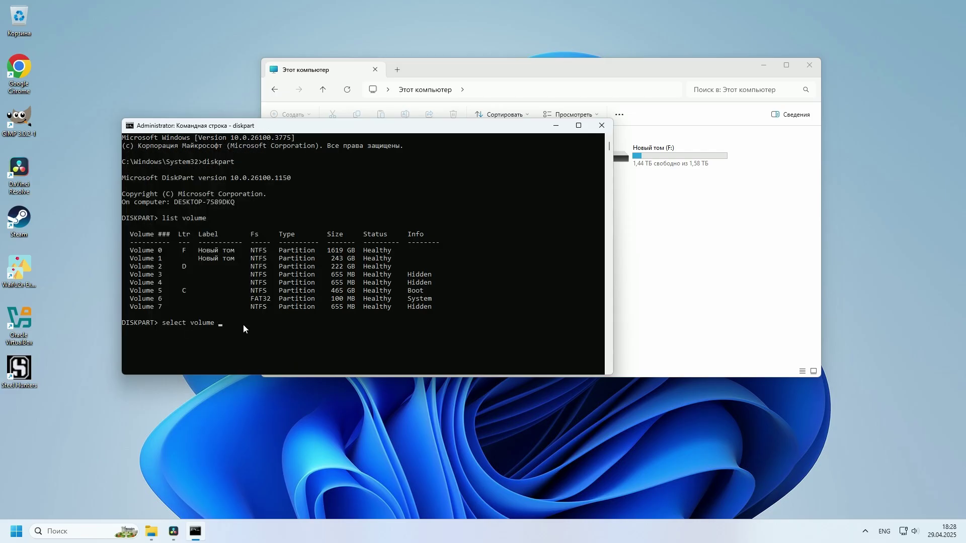
key("Return")
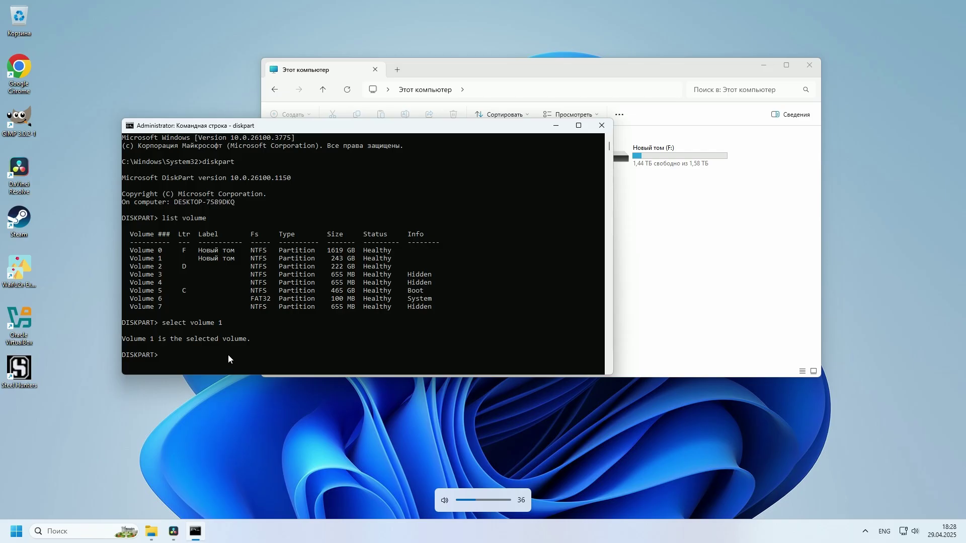
Step: Assign the drive letter O to the selected volume with assign letter=o
key("super+v")
scroll(197, 287, "down", 2)
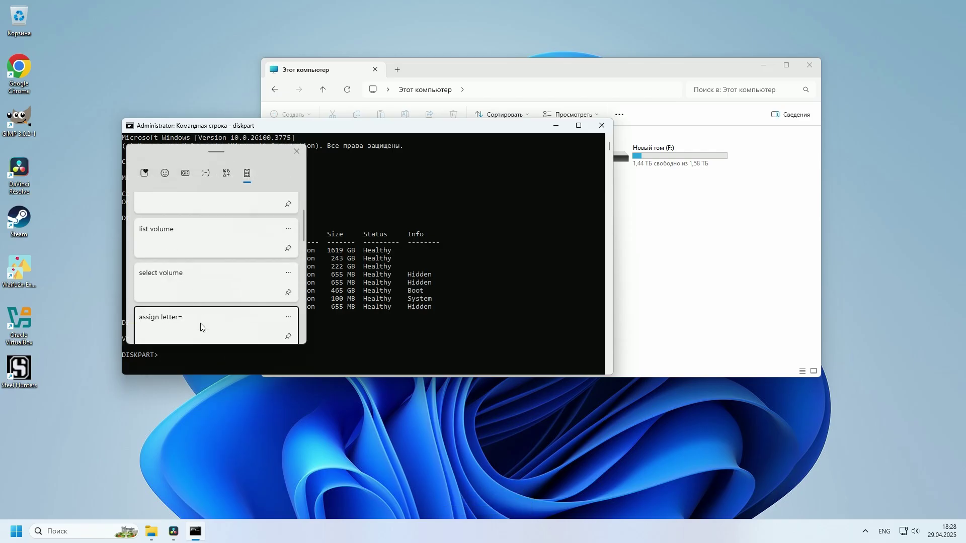
left_click(201, 323)
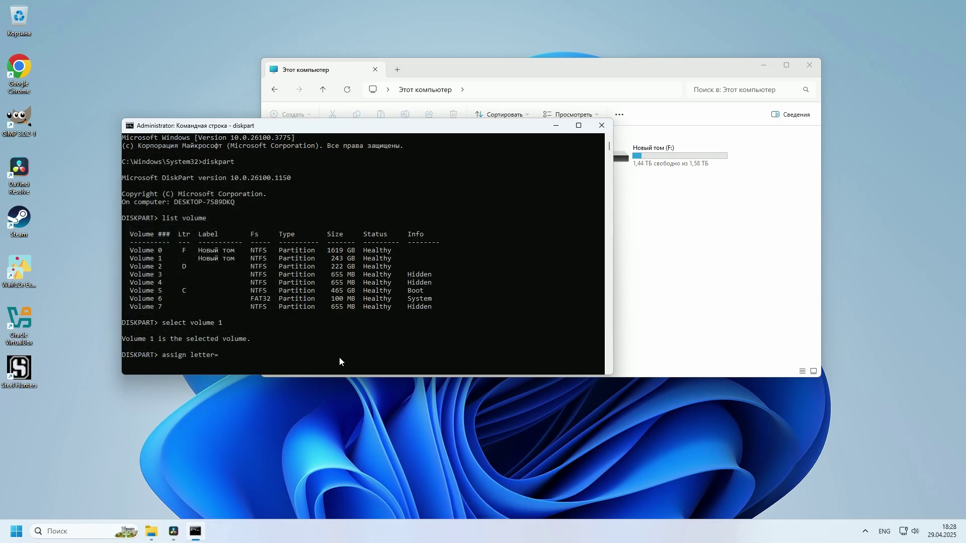
type("o")
key("Return")
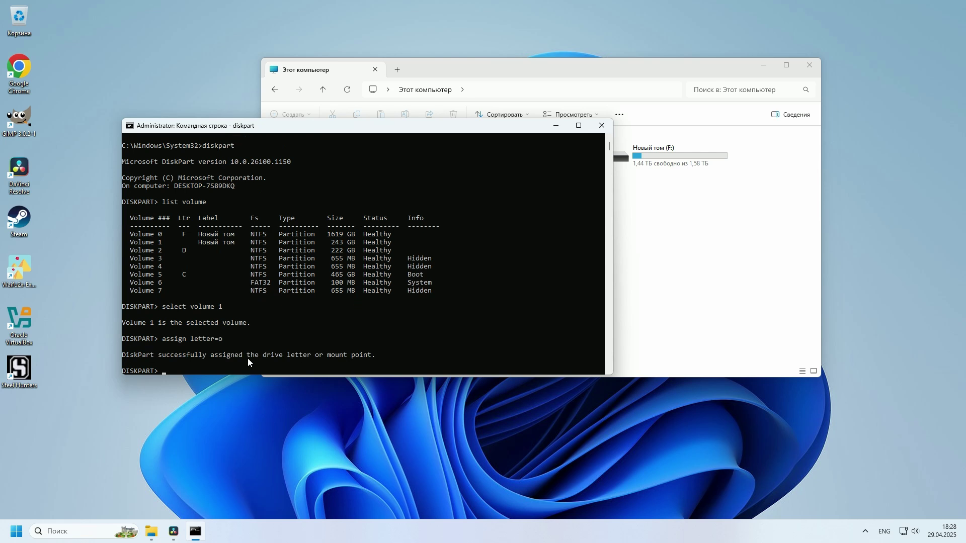
Step: Refresh File Explorer's This PC view to check for drive O, and return to the DiskPart window
left_click(642, 242)
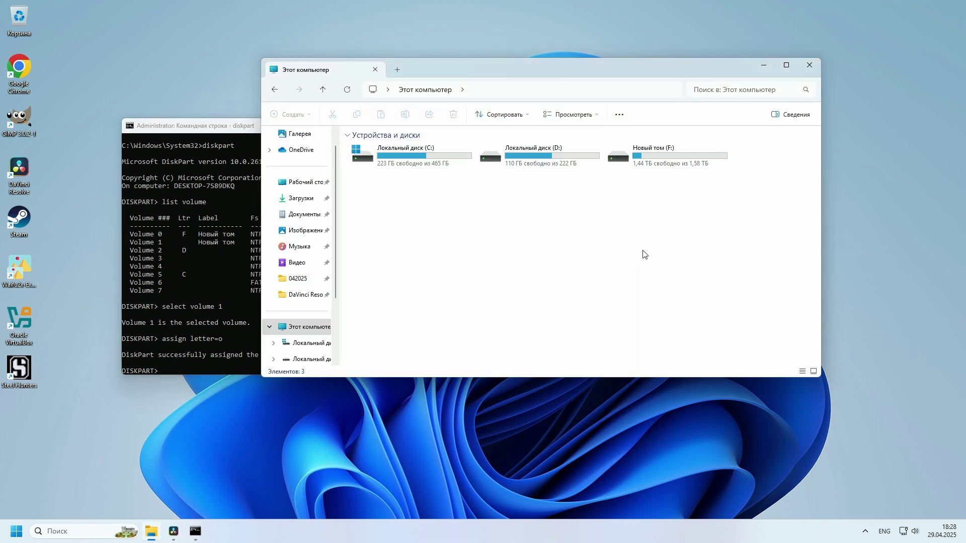
key("F5")
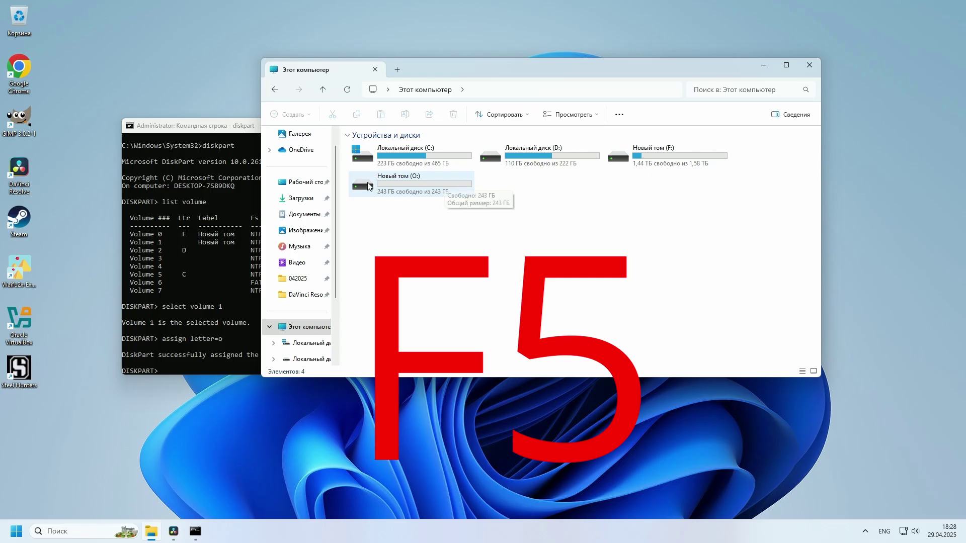
left_click(226, 293)
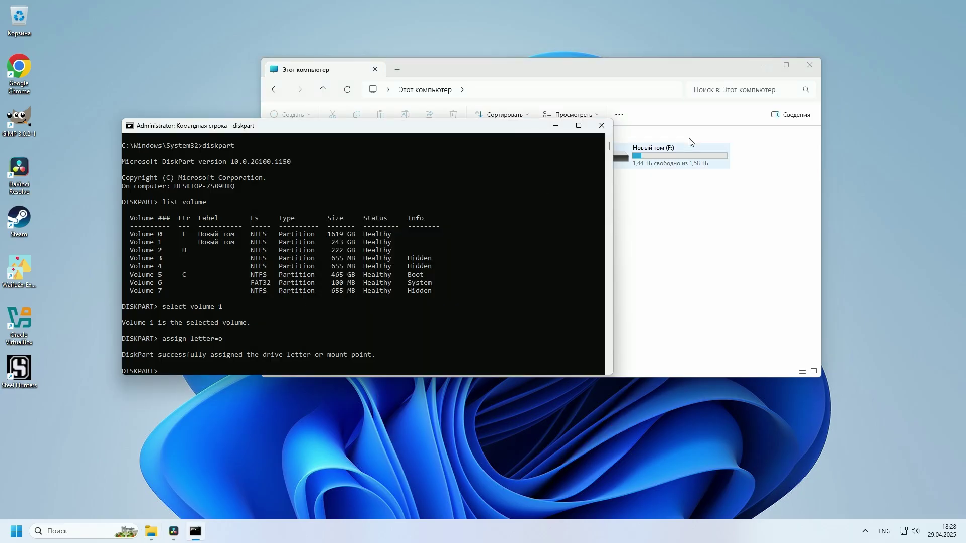
Step: Open Disk Management to check the drive letter of Disk 0's second volume, and close the DiskPart Command Prompt window
right_click(16, 531)
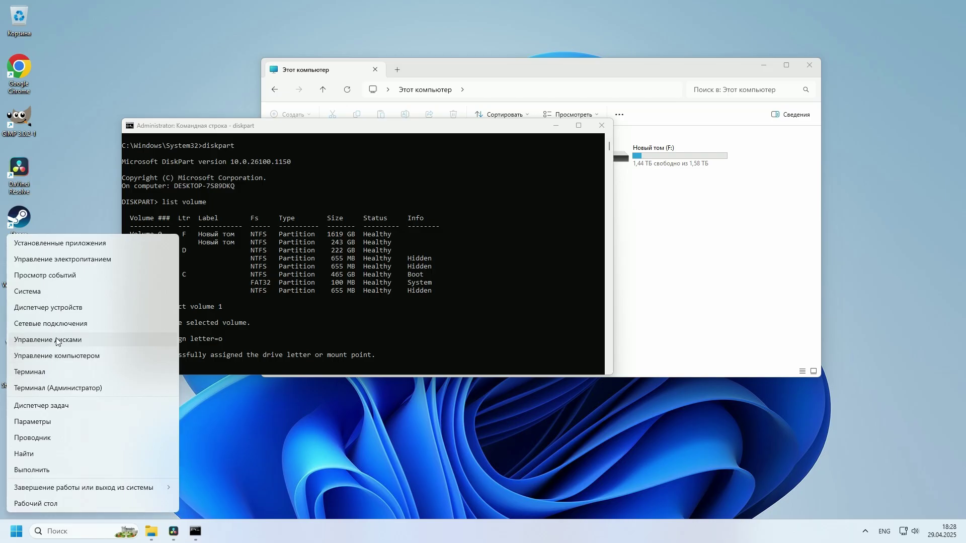
left_click(56, 338)
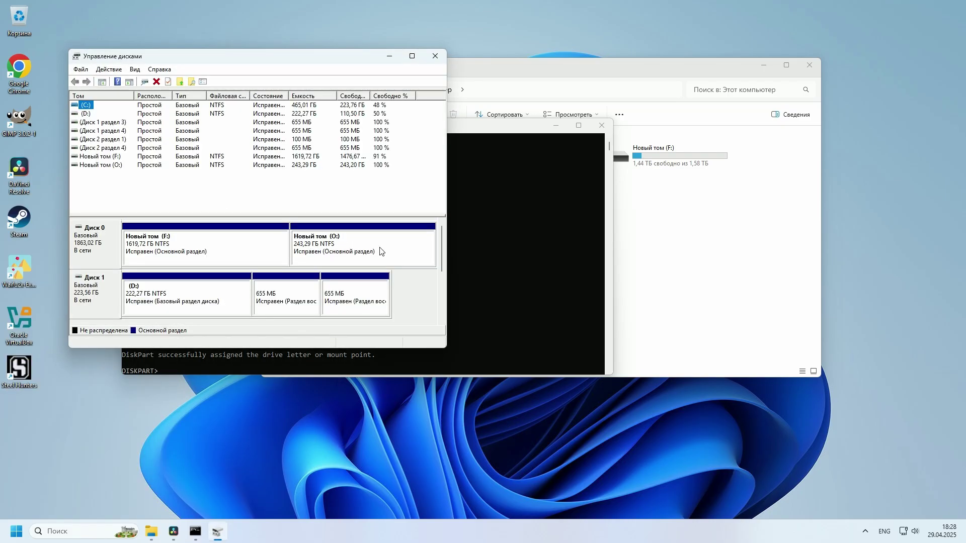
left_click(599, 123)
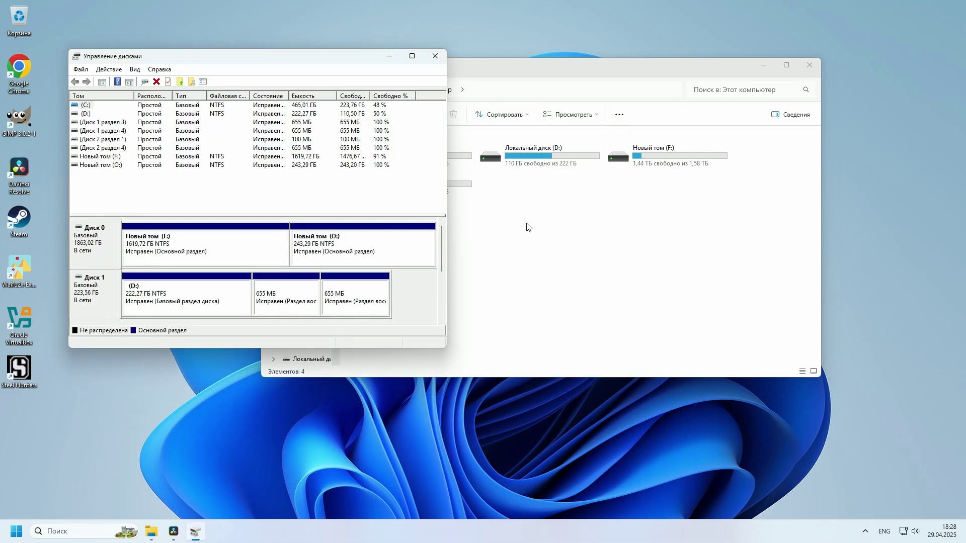
Step: Review the drives in This PC and the disk layout down to Disk 2 in Disk Management, and close both windows
left_click(582, 254)
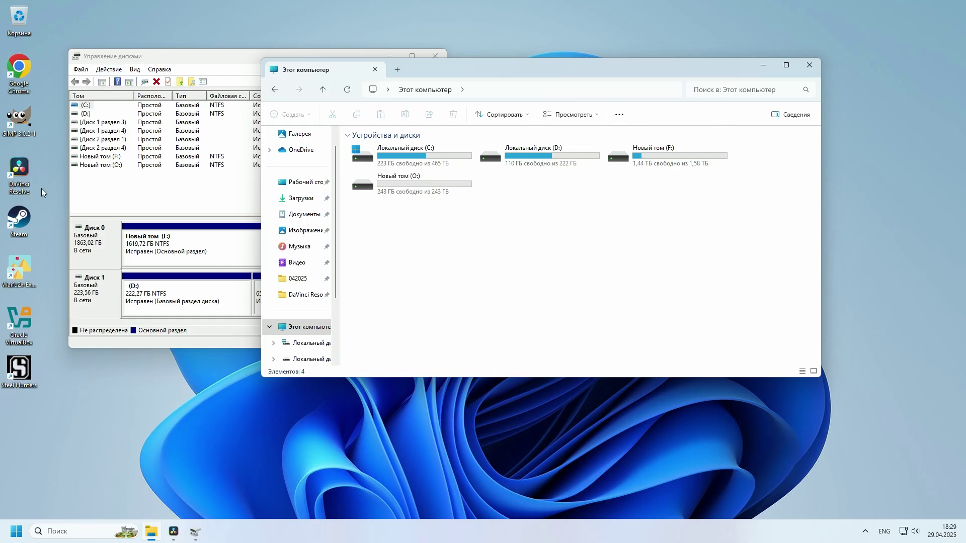
left_click(124, 185)
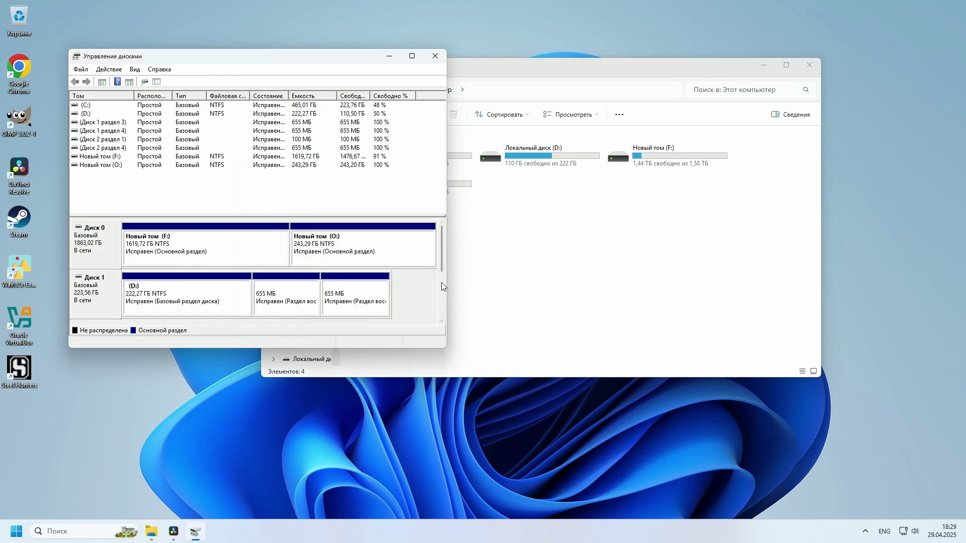
left_click_drag(443, 258, 426, 290)
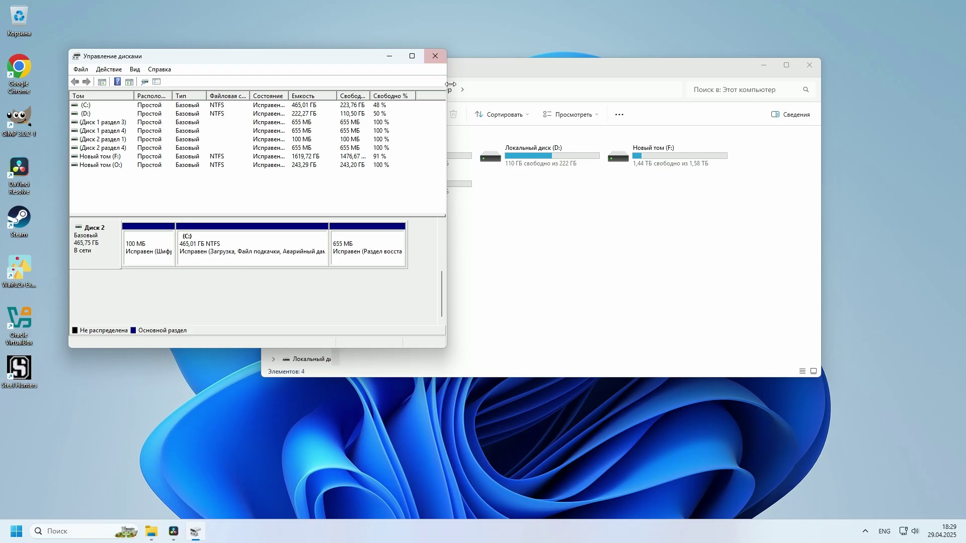
left_click(435, 58)
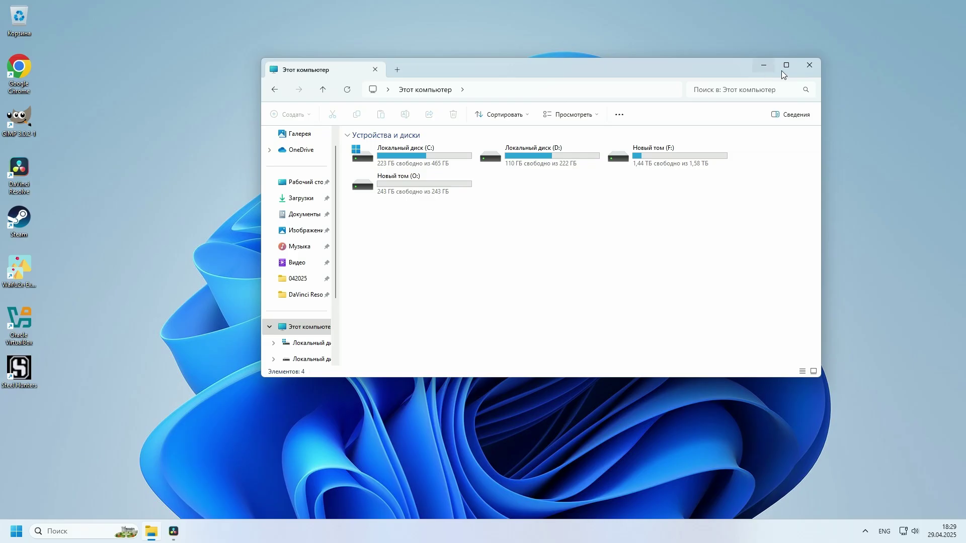
left_click(808, 66)
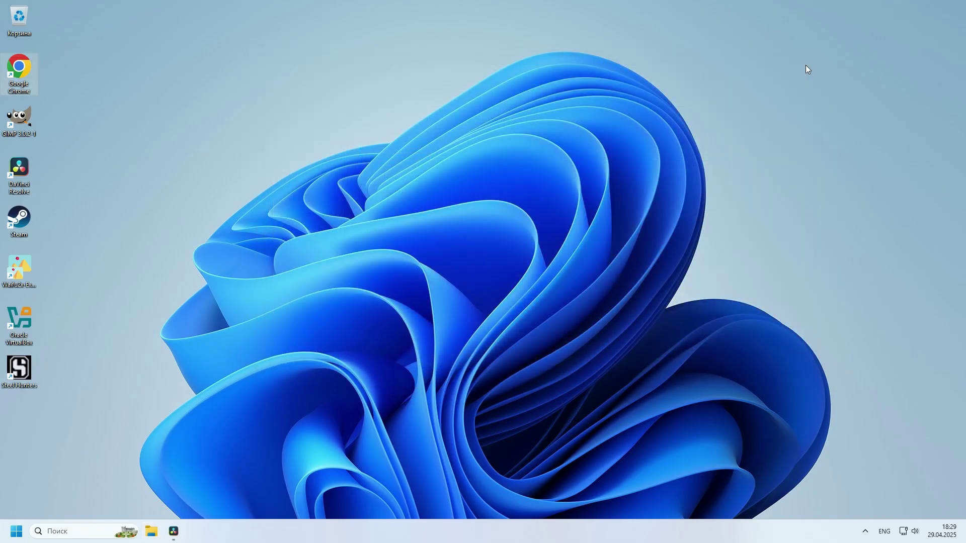